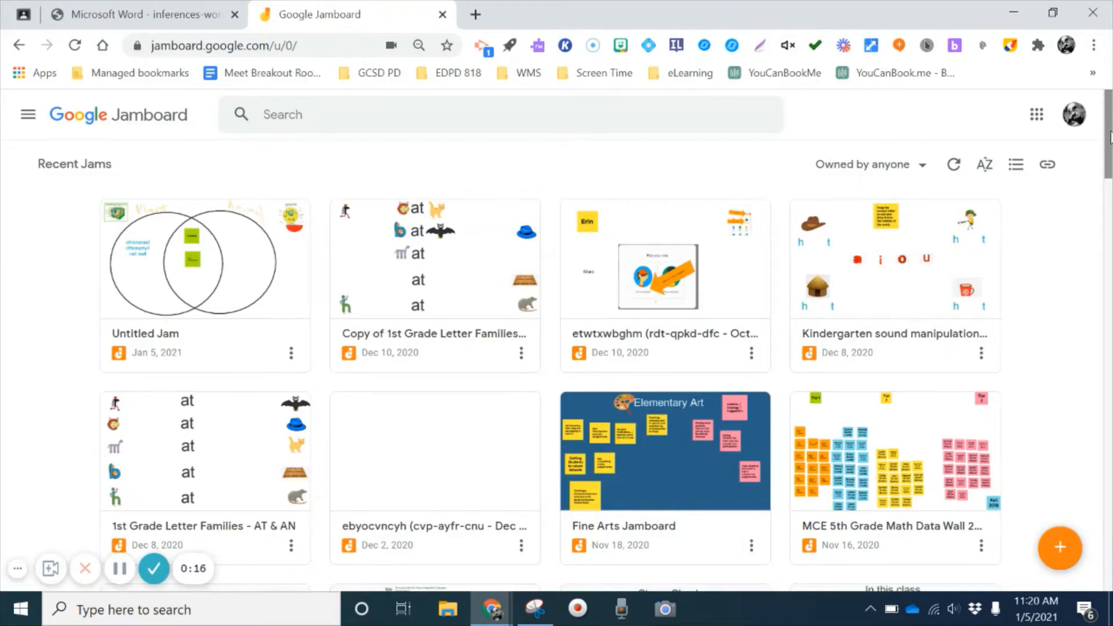
Look over the recent jams, and find where Jamboard is listed among the Google apps from a new browser tab
mouse_move(1110, 138)
mouse_down()
mouse_move(1108, 464)
mouse_move(1108, 158)
mouse_up()
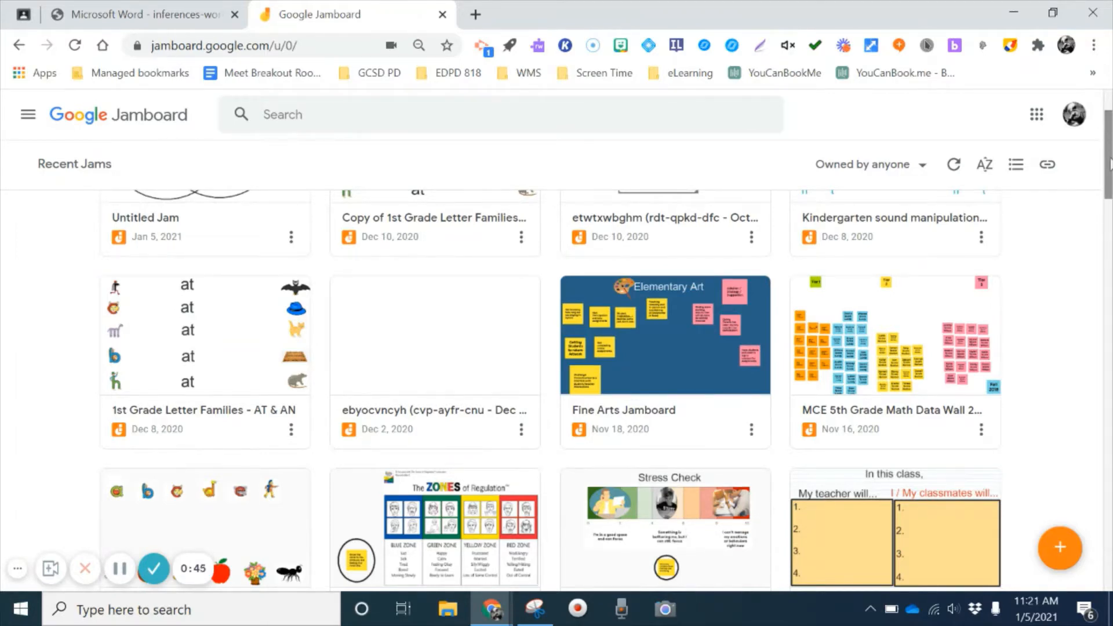
drag(1109, 164, 1110, 143)
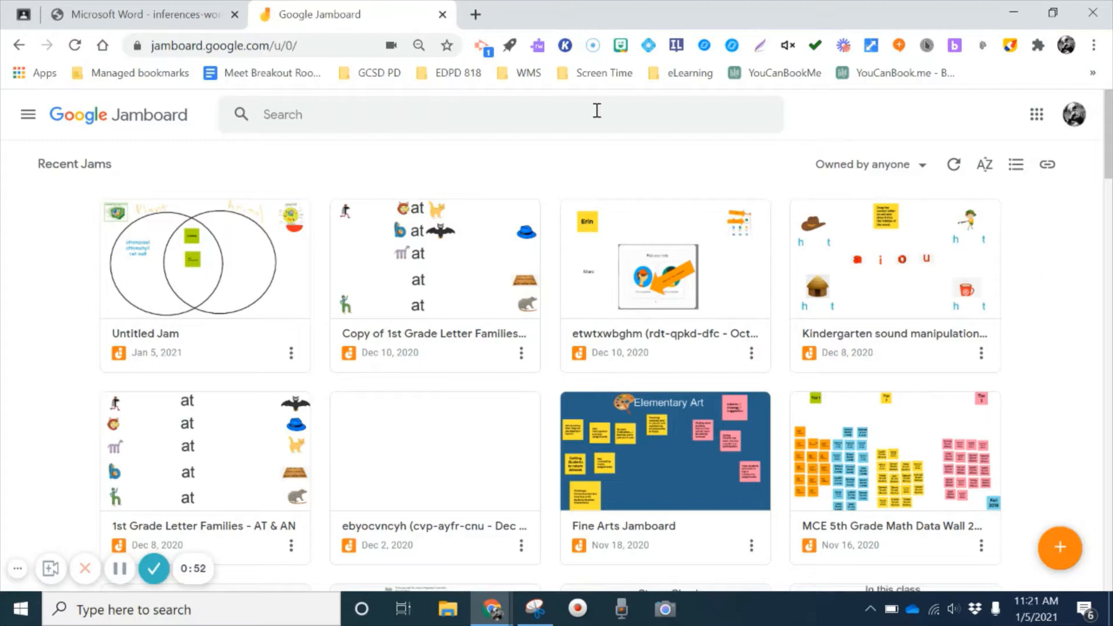
click(475, 14)
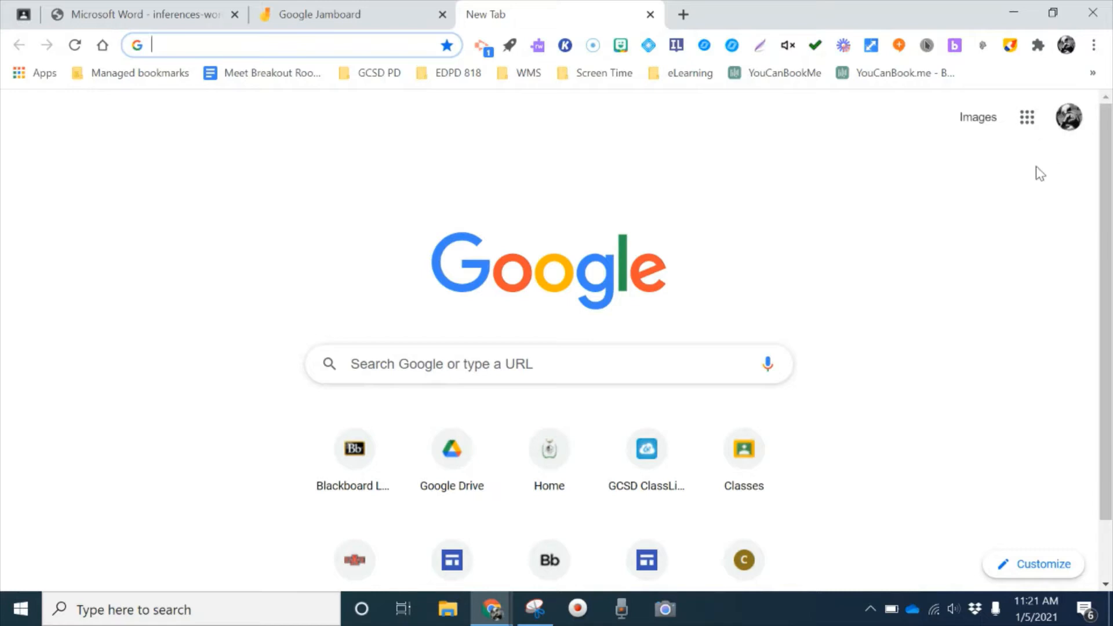
click(1028, 122)
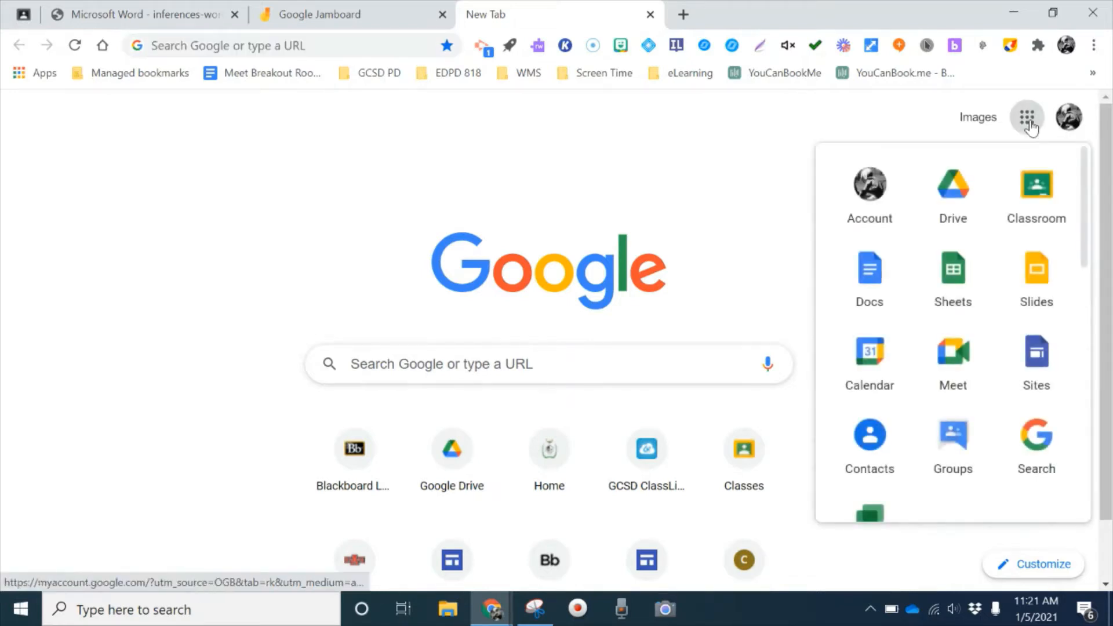
drag(1082, 166, 1080, 326)
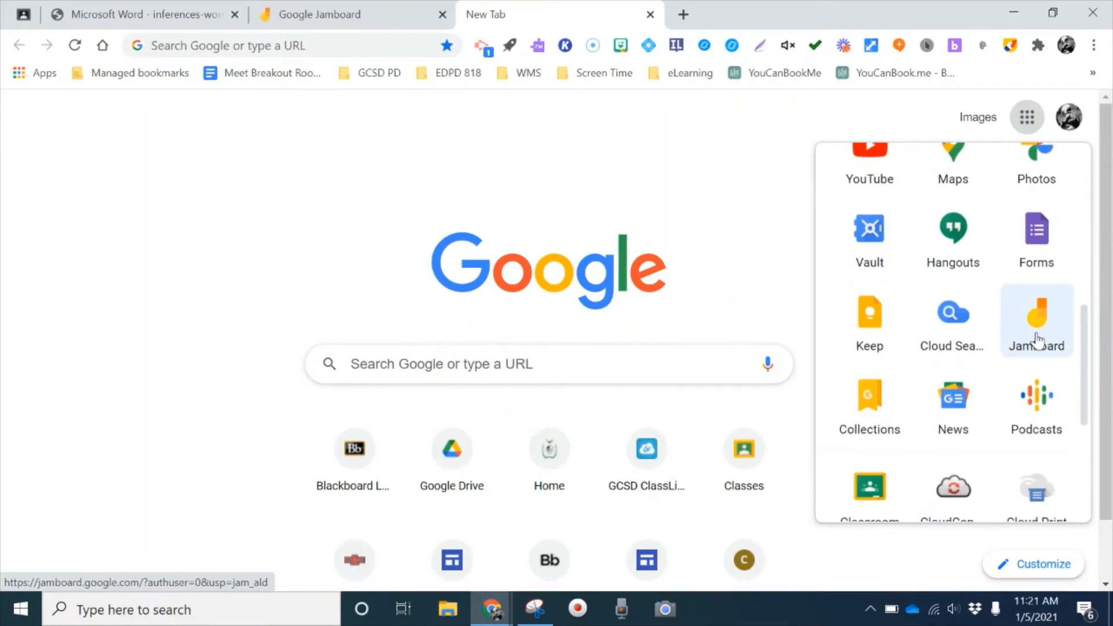
click(651, 15)
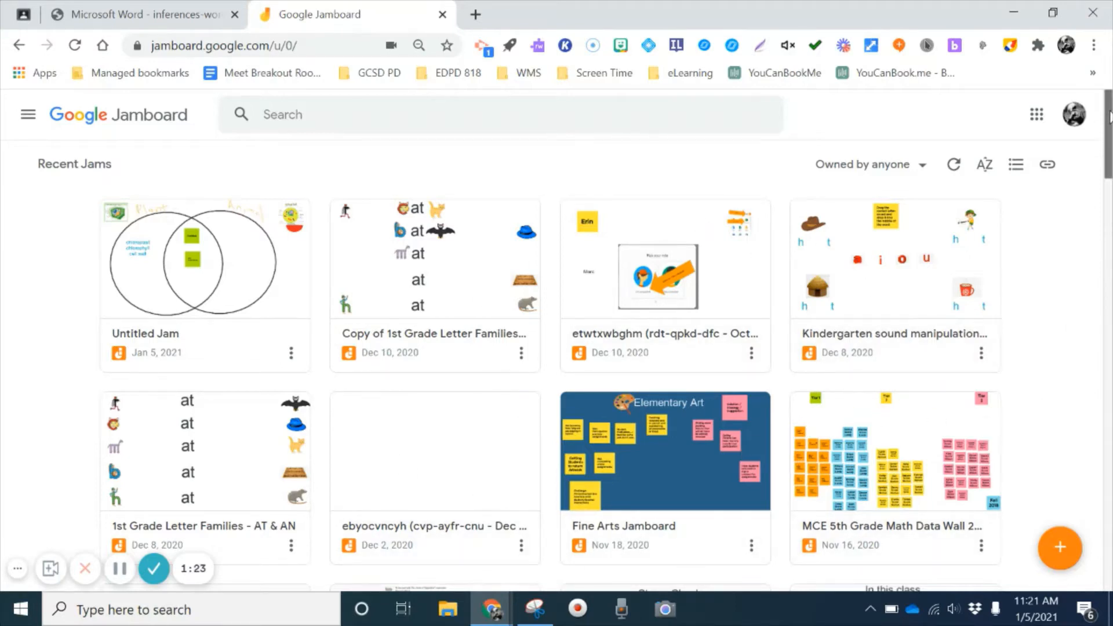
Create a new jam and rename it "Sample Jam"
click(1060, 550)
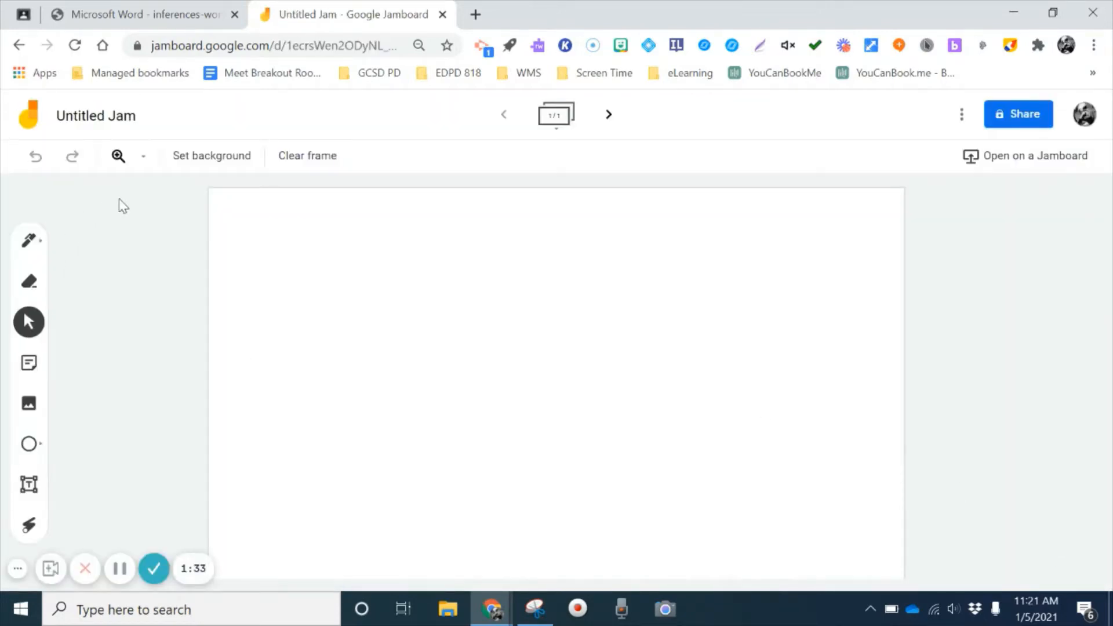
click(102, 125)
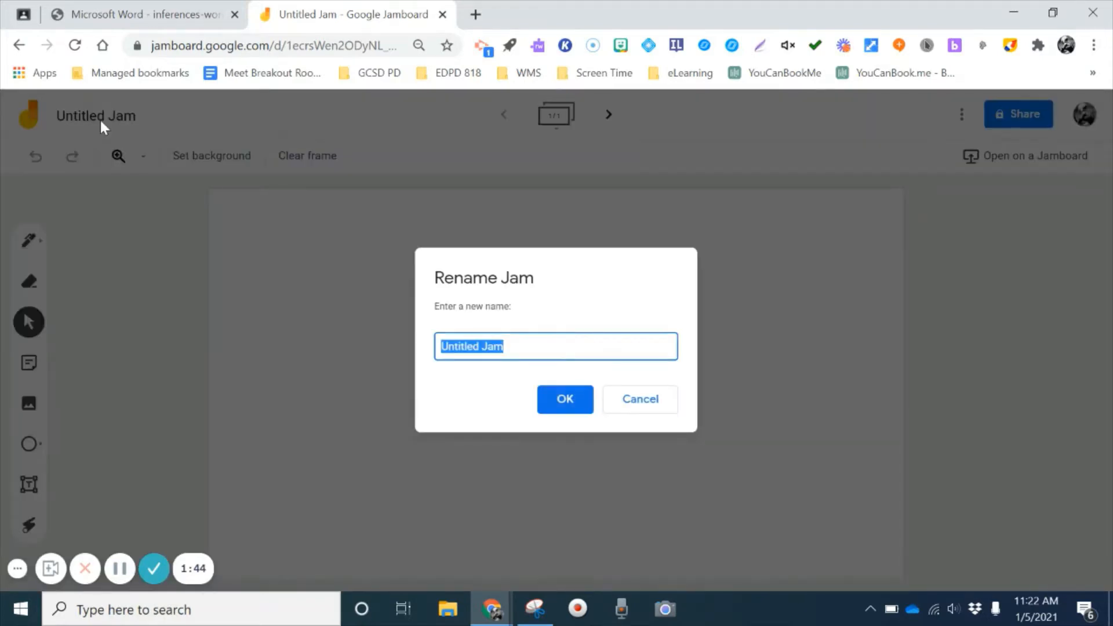
text(Sampl)
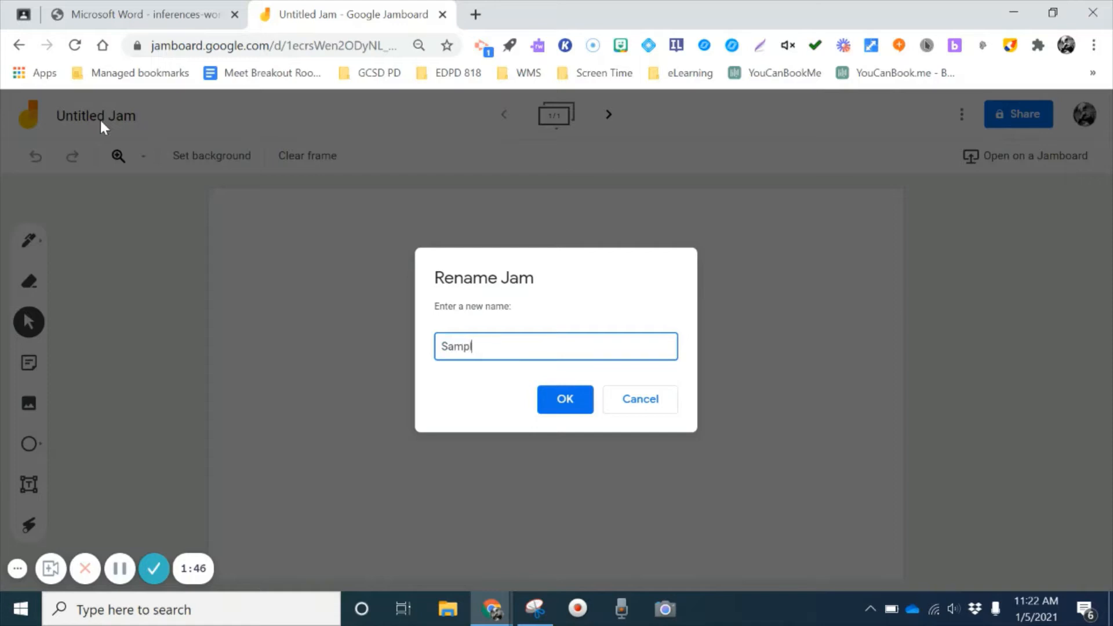
text(e Jam)
click(564, 398)
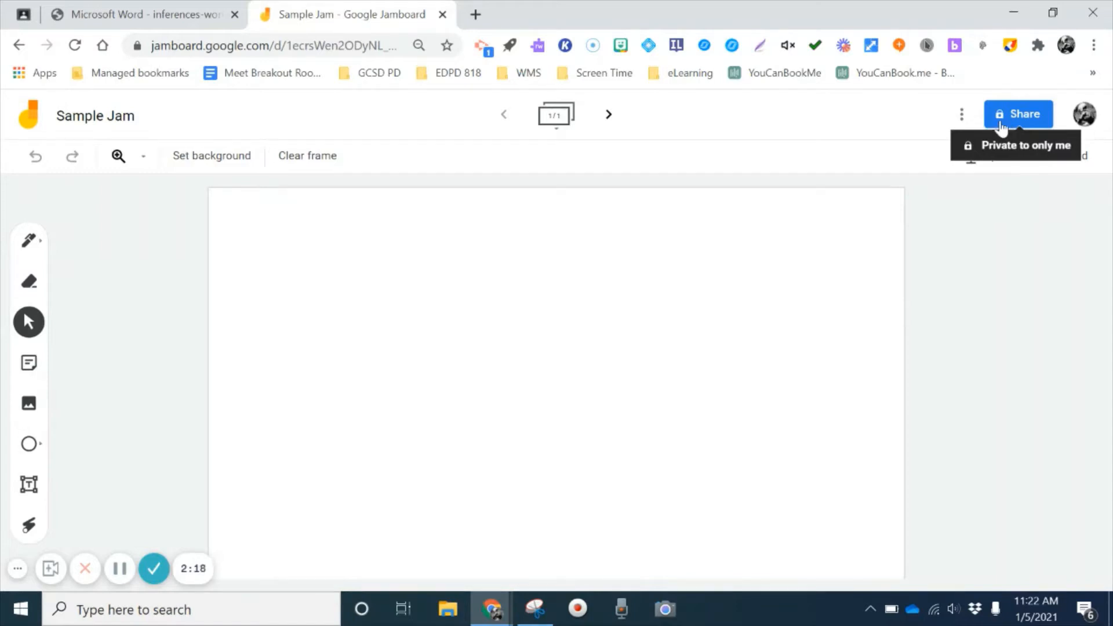
Review the jam's sharing and link access options without changing them
click(1001, 123)
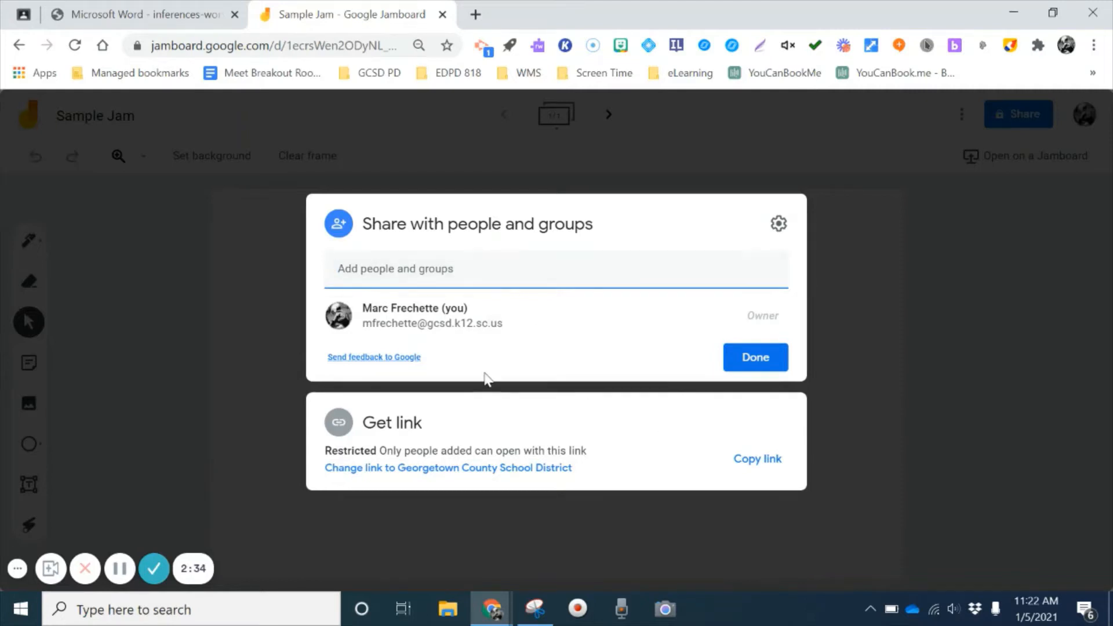
click(871, 358)
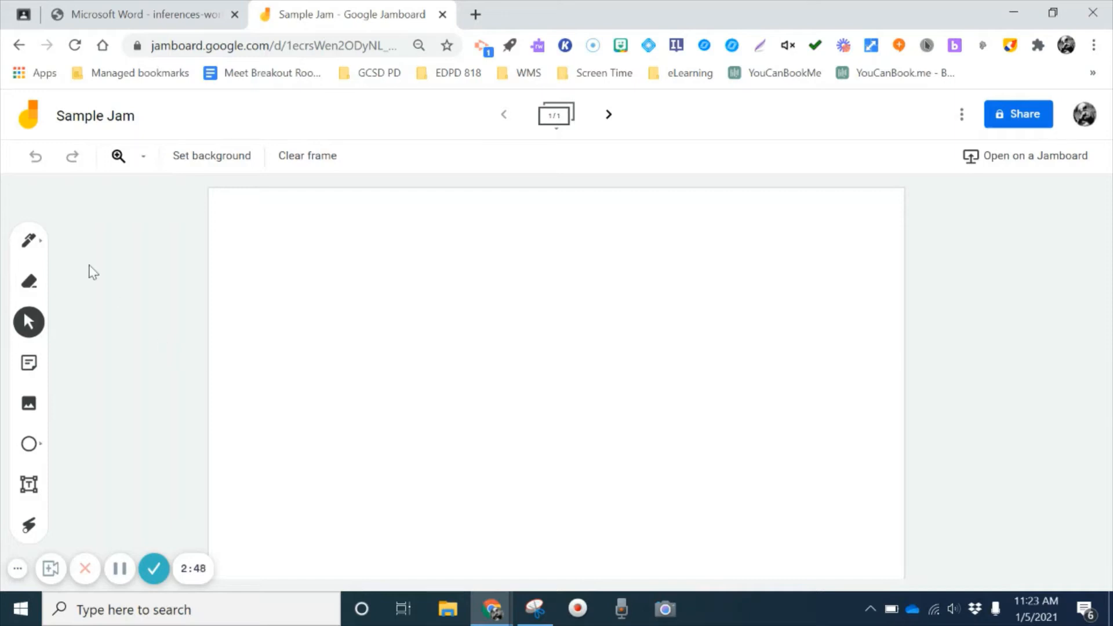
Draw a looping black squiggle with the pen in the upper-left area of the frame
click(35, 246)
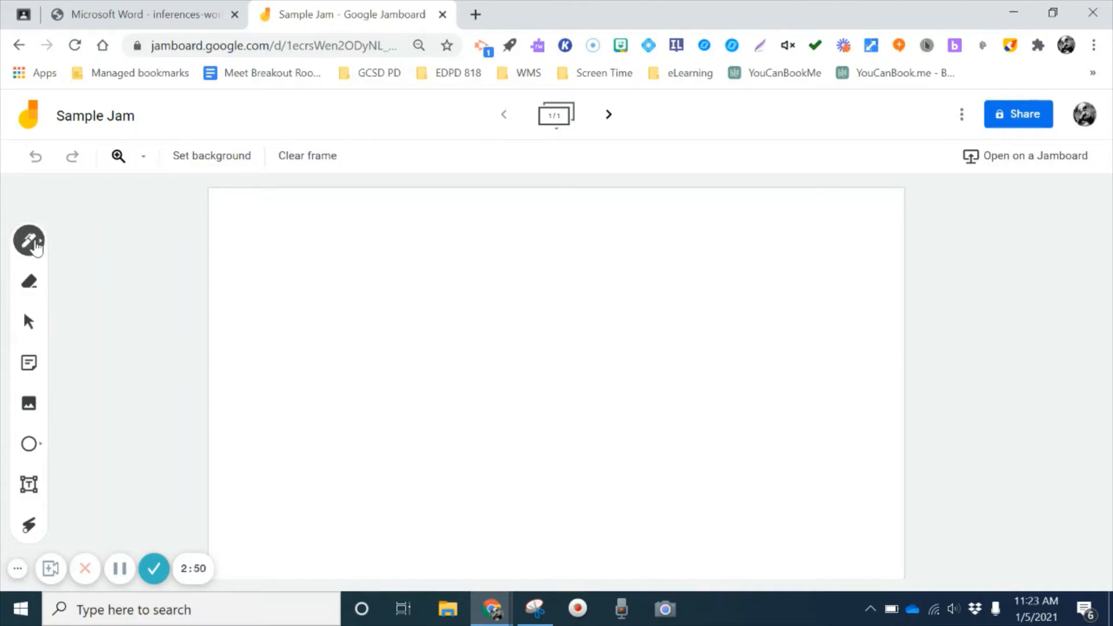
click(42, 248)
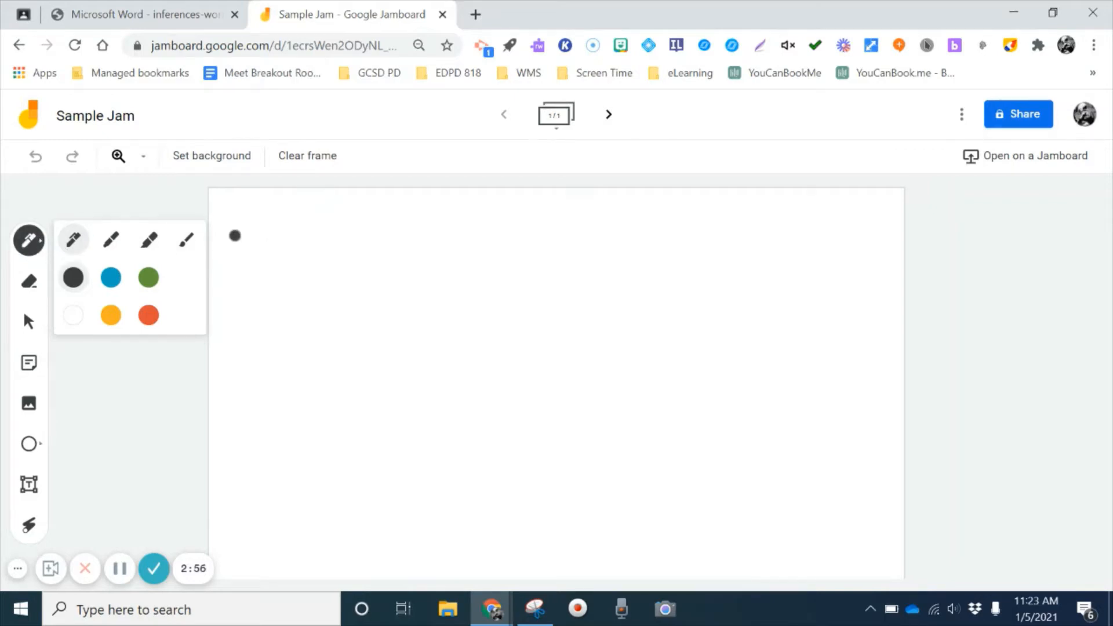
mouse_move(235, 235)
mouse_down()
mouse_move(269, 228)
mouse_move(298, 280)
mouse_move(326, 296)
mouse_up()
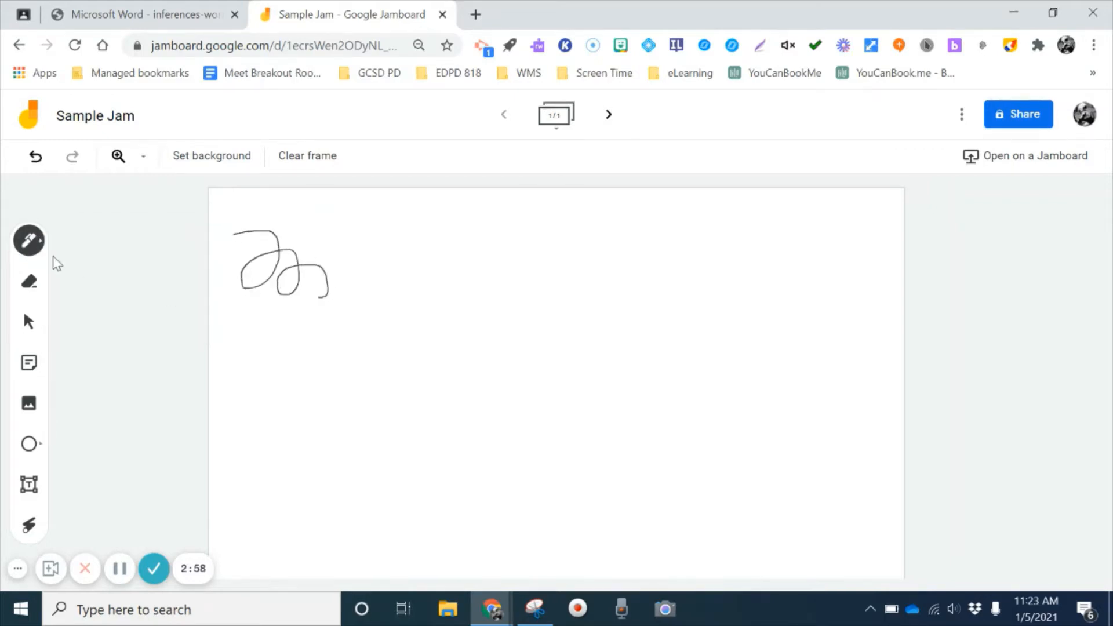
Draw a blue squiggle with the Marker just right of the black one
click(29, 240)
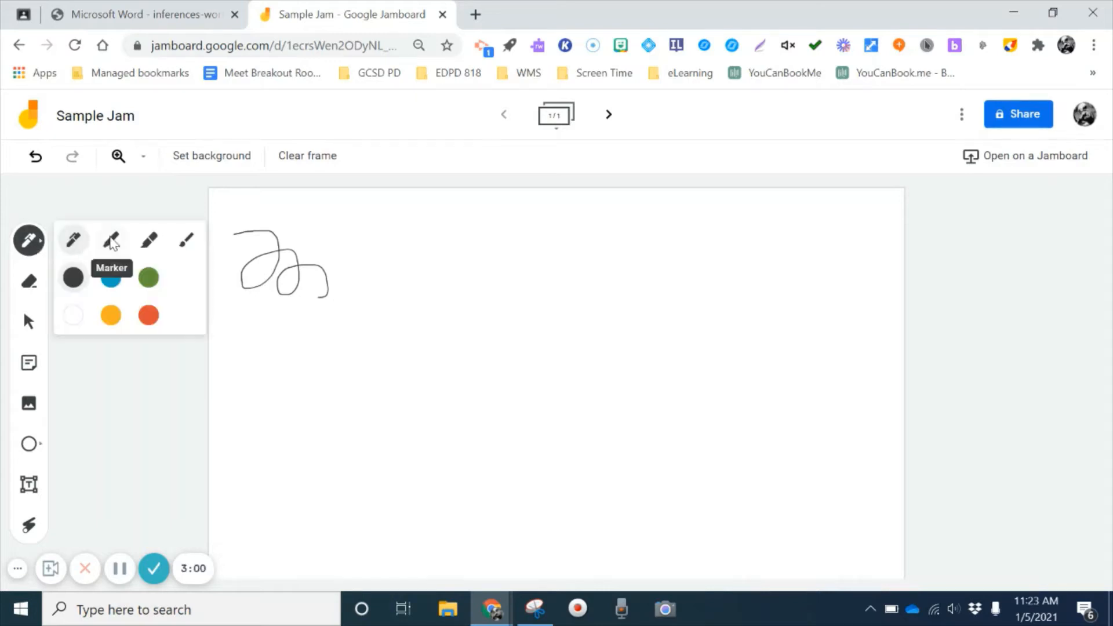
click(111, 241)
click(112, 282)
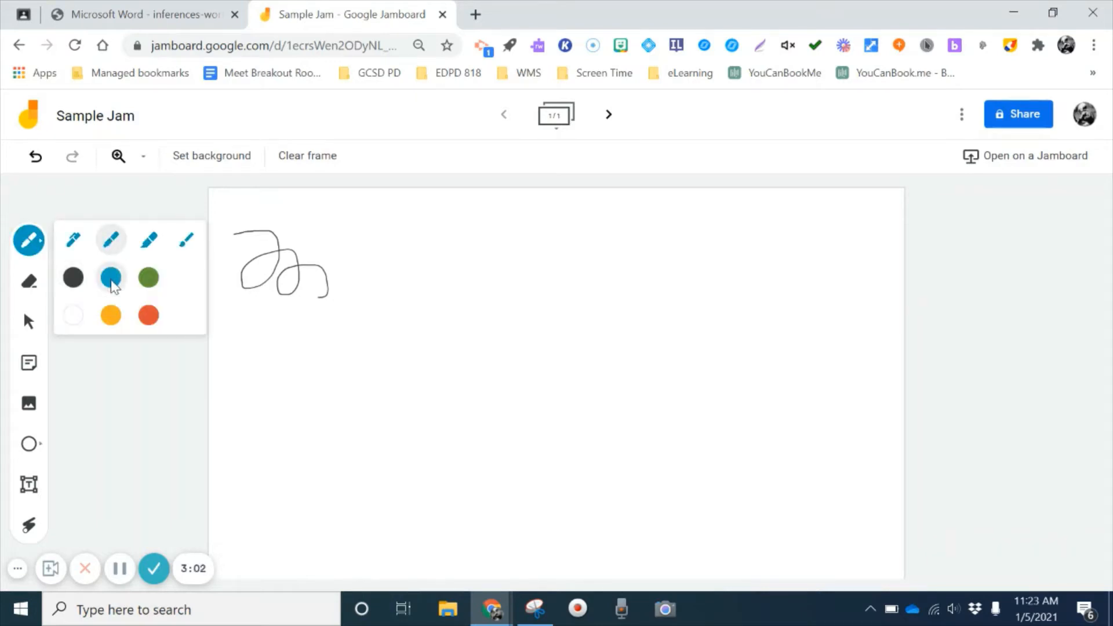
mouse_move(298, 221)
mouse_down()
mouse_move(345, 231)
mouse_move(350, 297)
mouse_up()
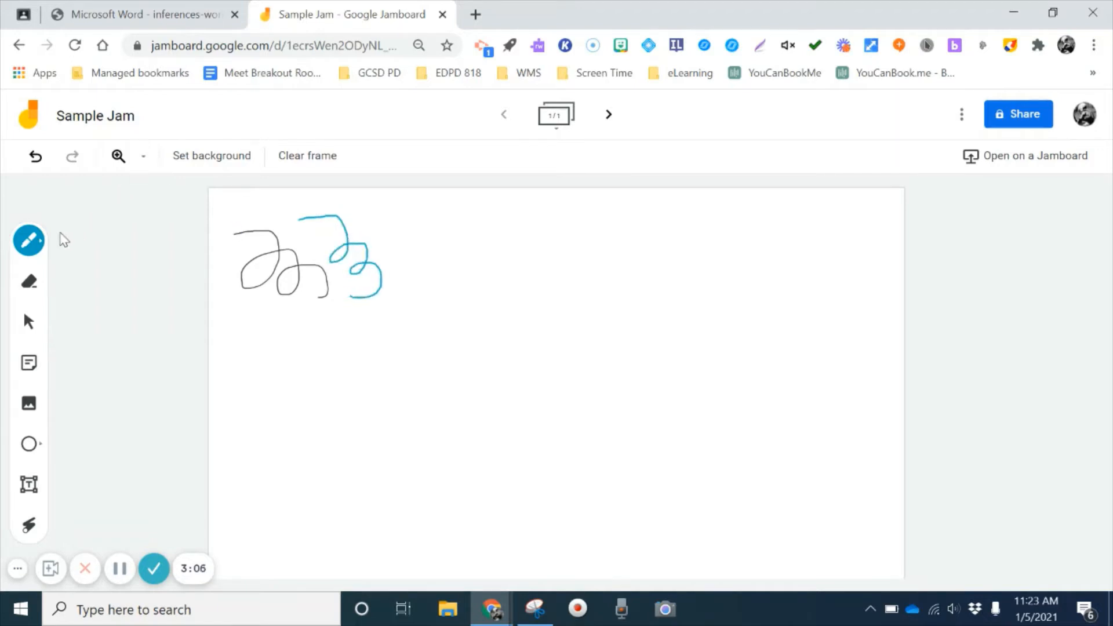
Draw a green squiggle with the Highlighter to the right of the blue one
click(39, 247)
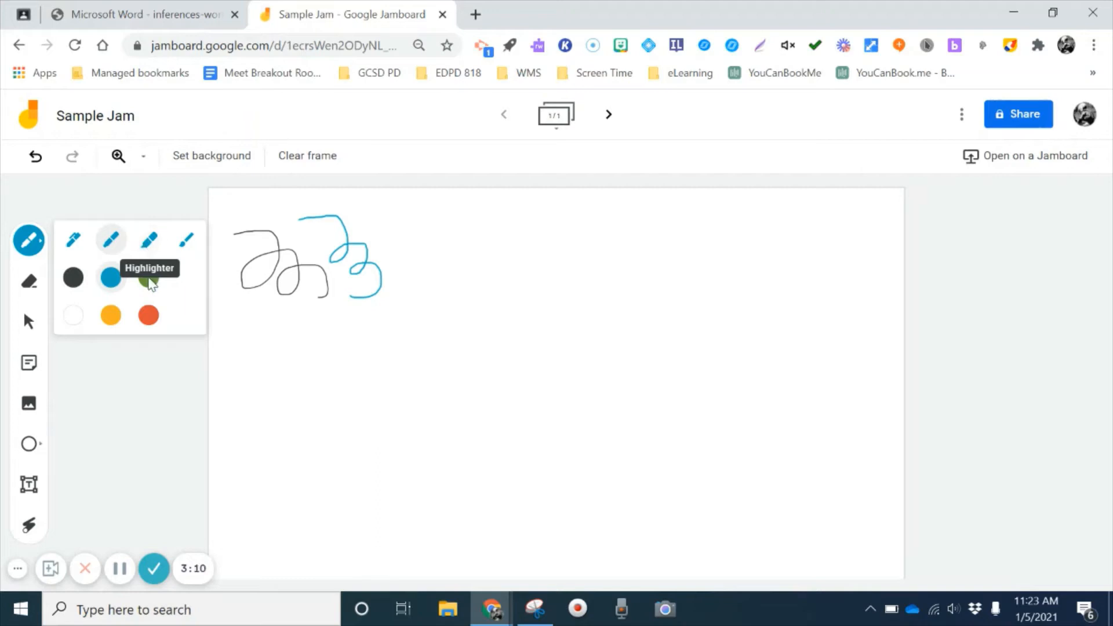
click(149, 279)
click(42, 242)
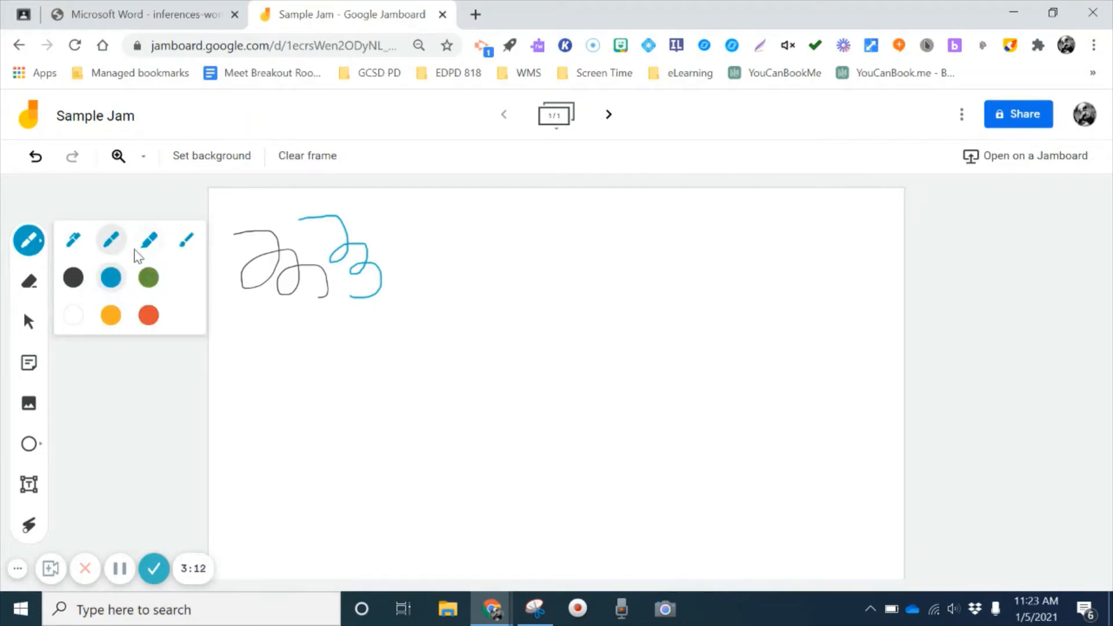
click(149, 278)
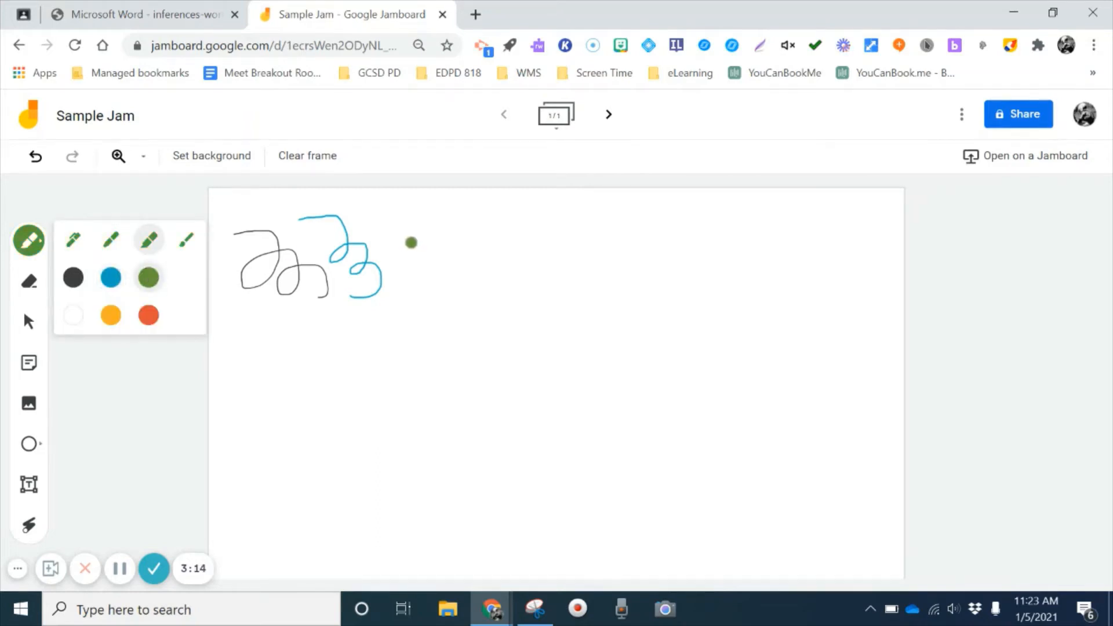
mouse_move(385, 215)
mouse_down()
mouse_move(420, 231)
mouse_move(400, 256)
mouse_move(425, 298)
mouse_move(405, 293)
mouse_up()
Paint a red squiggle with the Brush to the right of the green one, keeping the Brush as the drawing tool
click(30, 241)
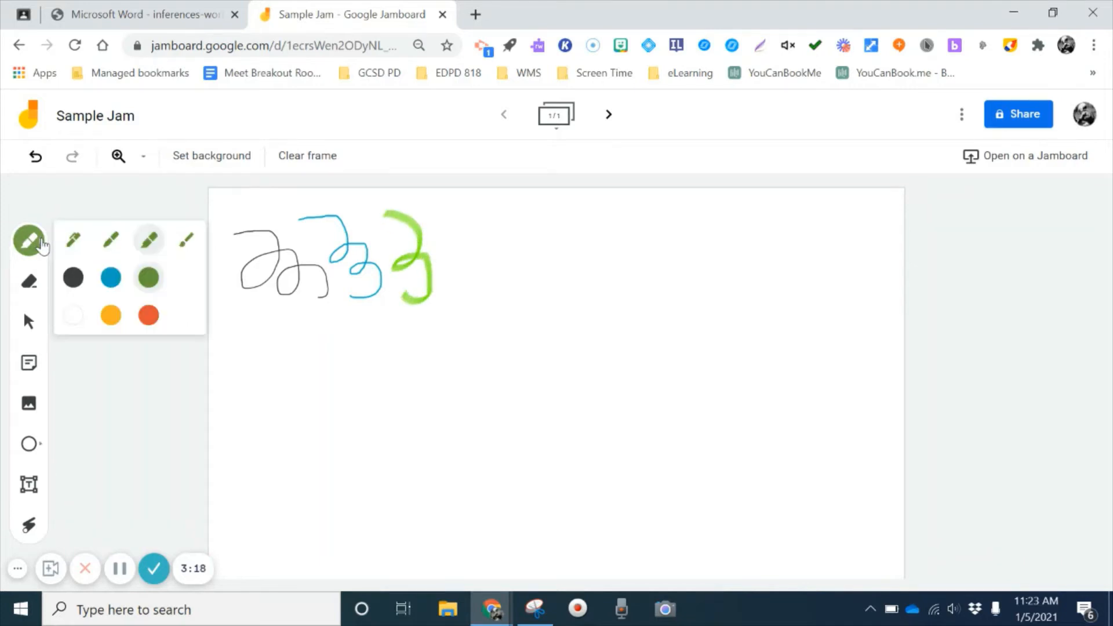
click(187, 239)
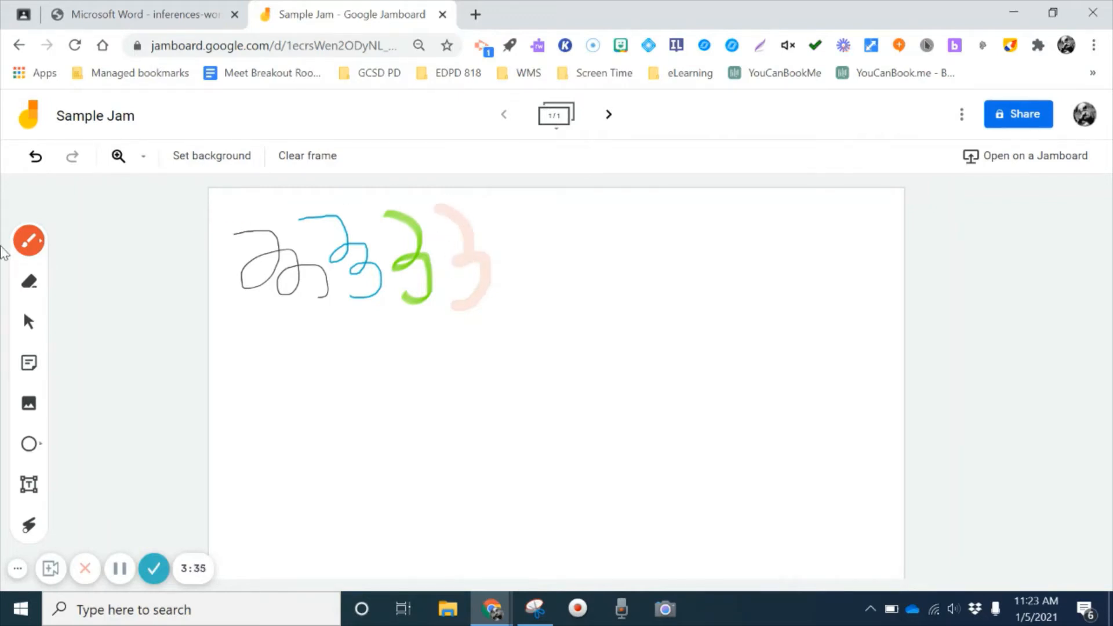
click(29, 240)
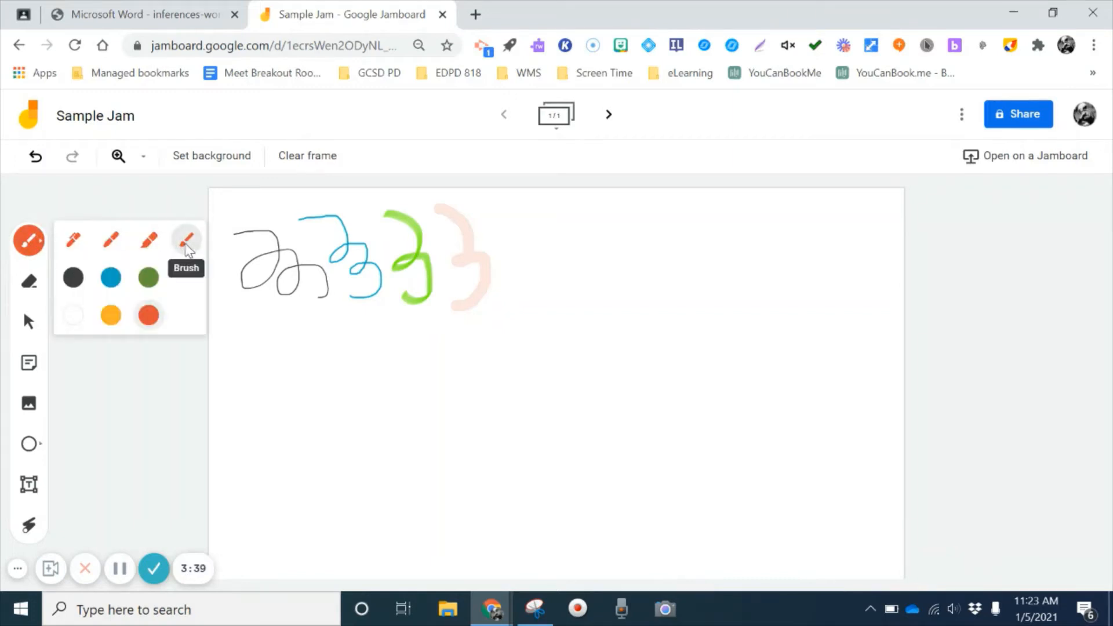
click(187, 240)
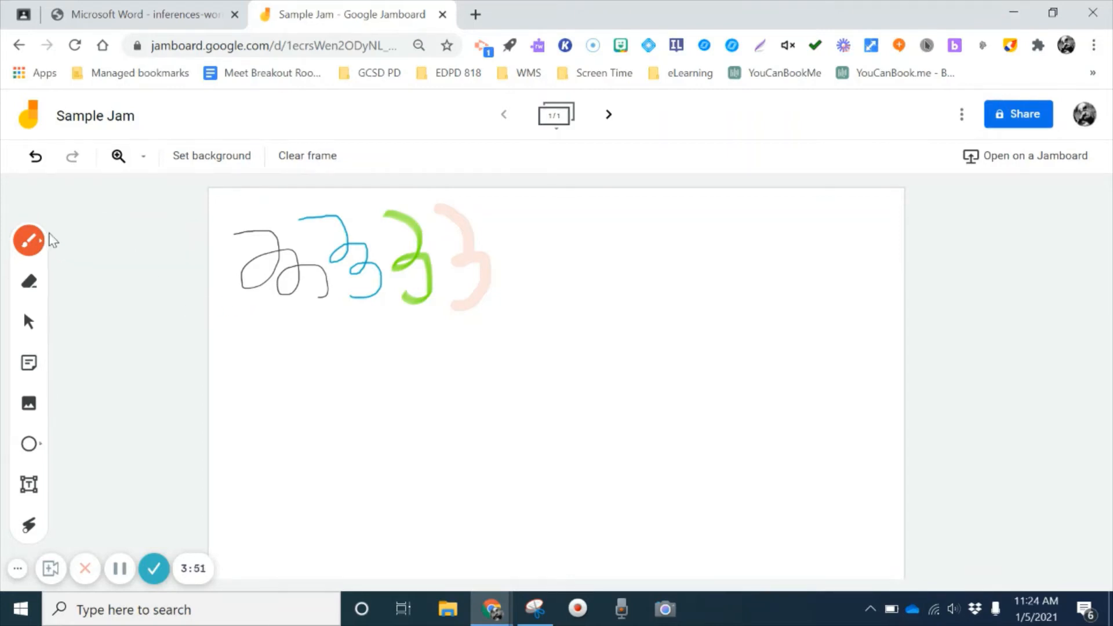
Erase the black squiggle completely and return to the Select tool
click(28, 290)
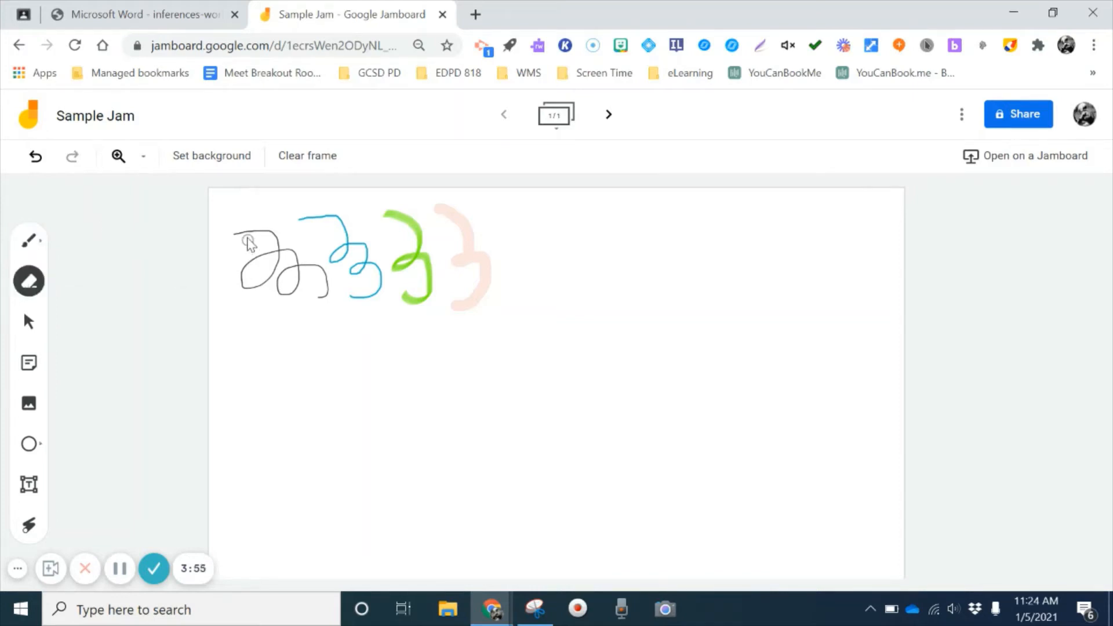
mouse_move(232, 234)
mouse_down()
mouse_move(276, 239)
mouse_move(280, 271)
mouse_move(237, 295)
mouse_move(265, 259)
mouse_move(294, 259)
mouse_move(291, 299)
mouse_move(277, 287)
mouse_move(295, 271)
mouse_move(320, 277)
mouse_move(318, 307)
mouse_move(319, 271)
mouse_up()
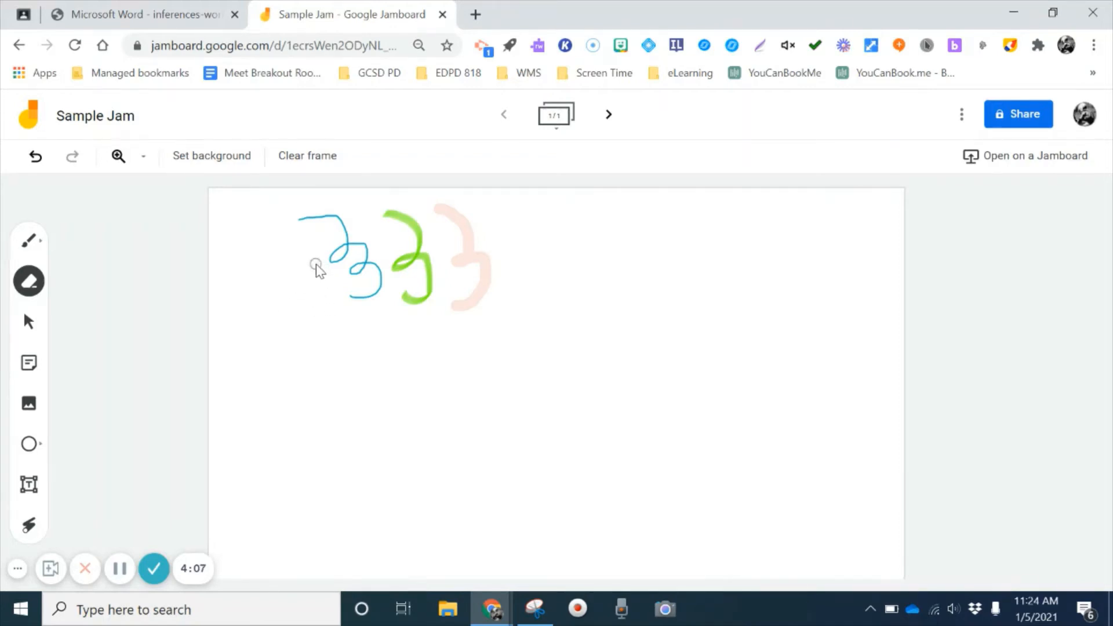
click(30, 323)
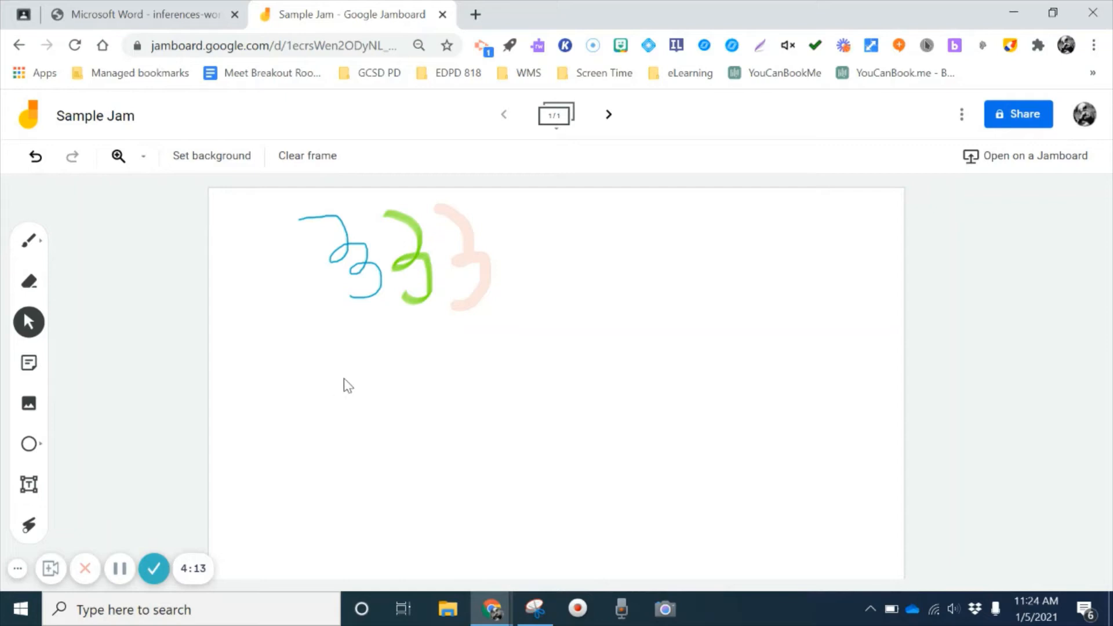
Paint two short red Brush strokes in the empty area below the squiggles
click(26, 250)
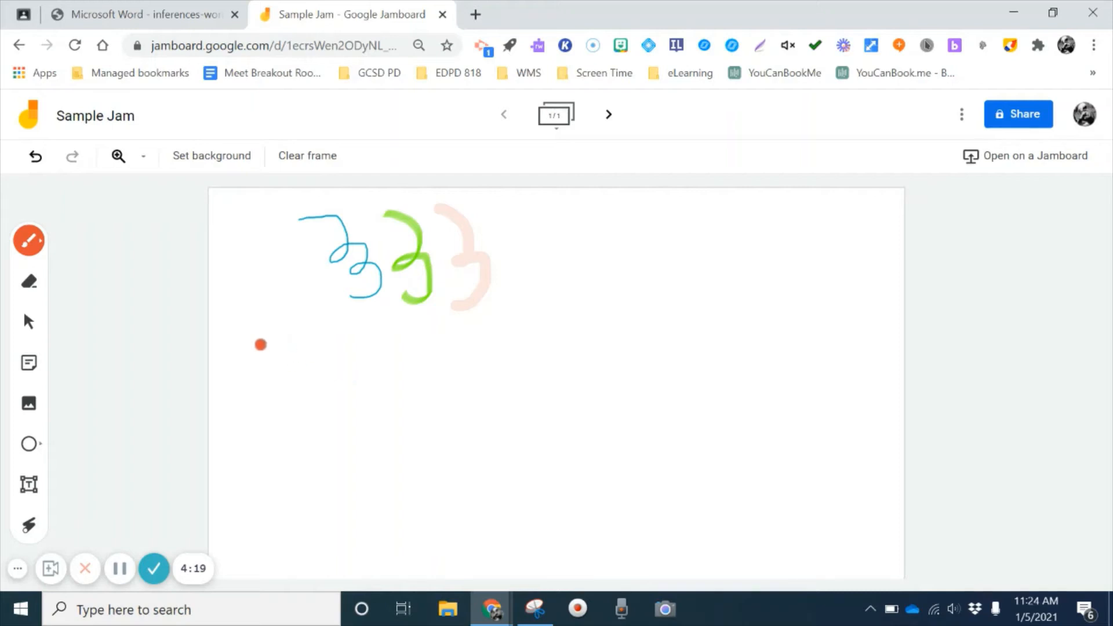
drag(259, 345, 294, 373)
click(356, 369)
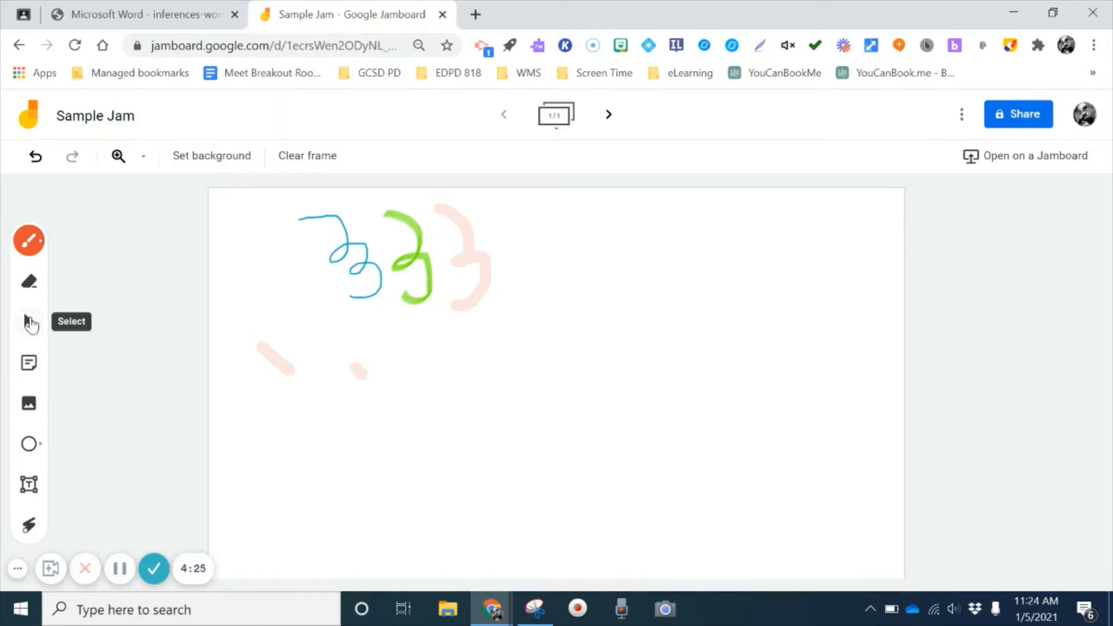
Add one yellow sticky note reading "note", shrink it and place it to the left of the blue squiggle
click(29, 363)
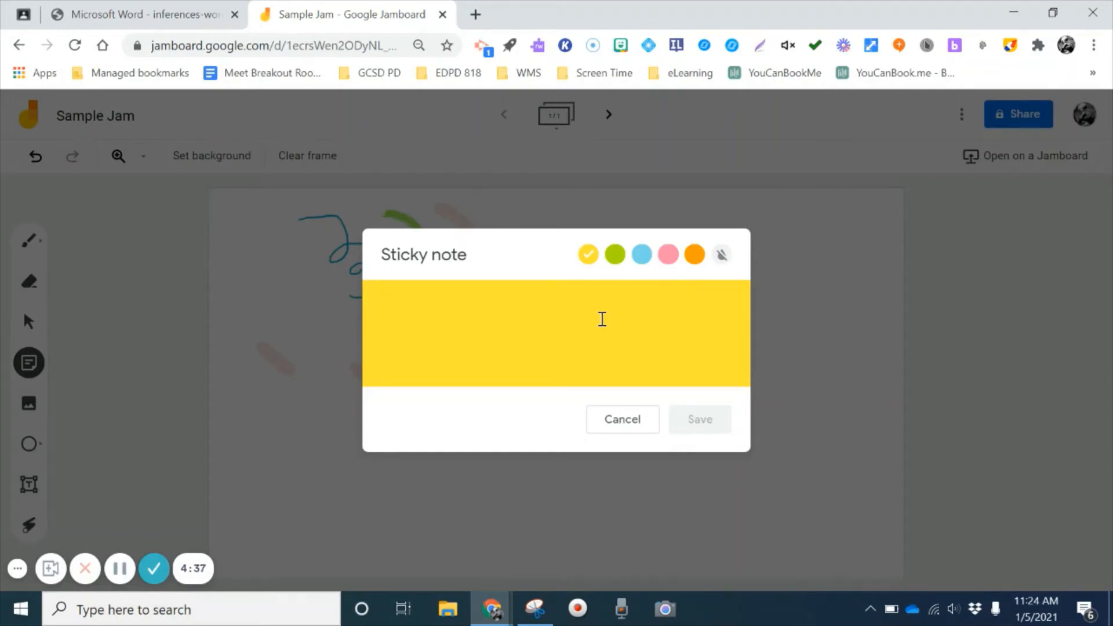
text(note)
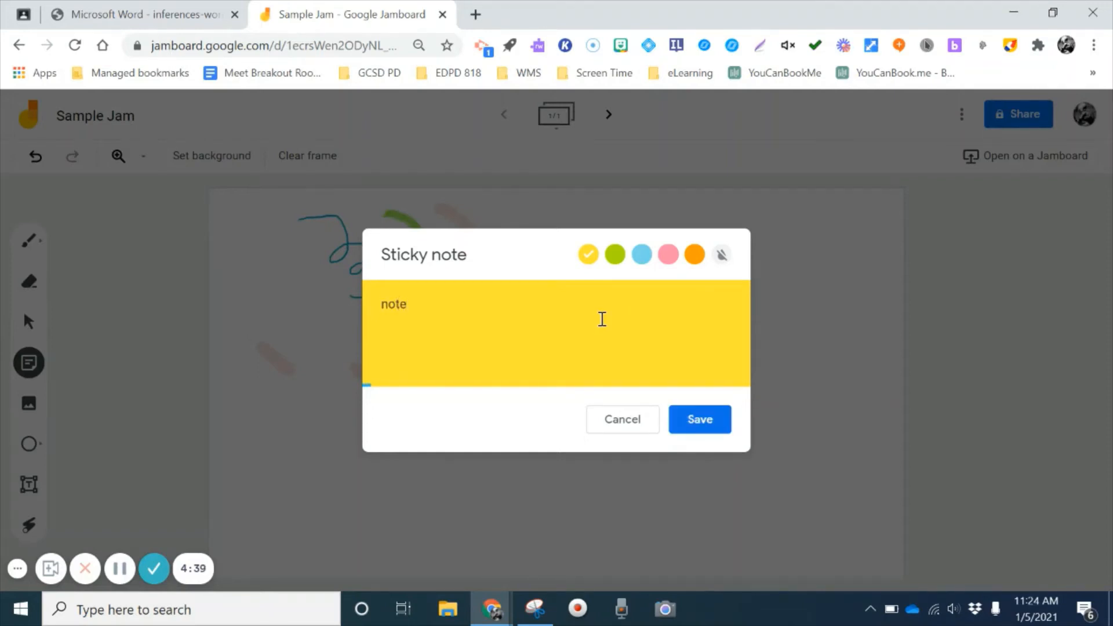
click(679, 415)
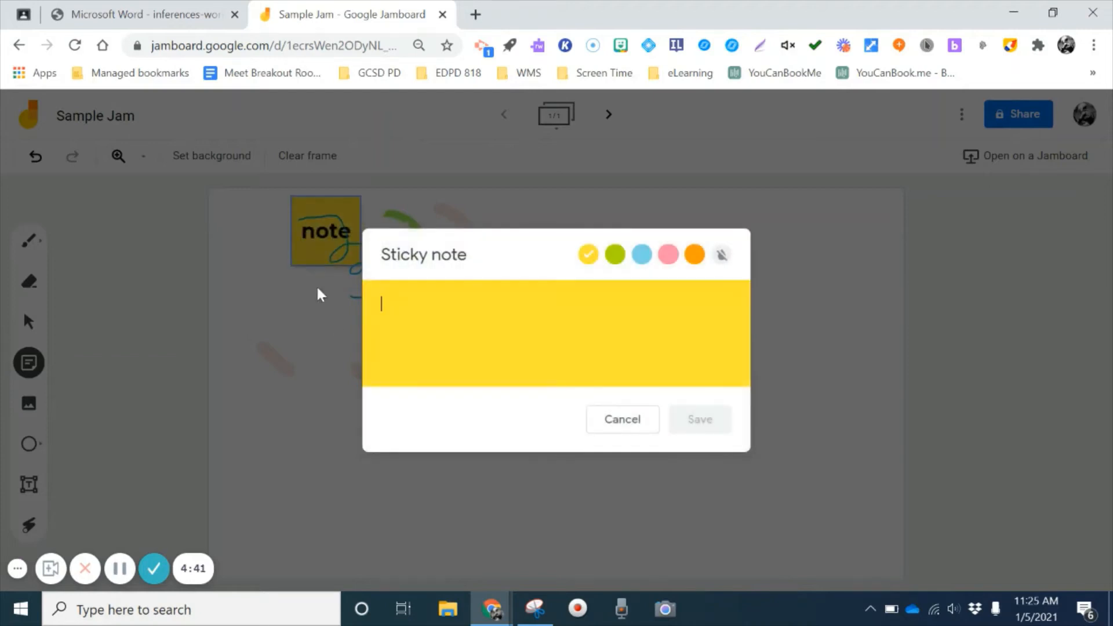
click(640, 426)
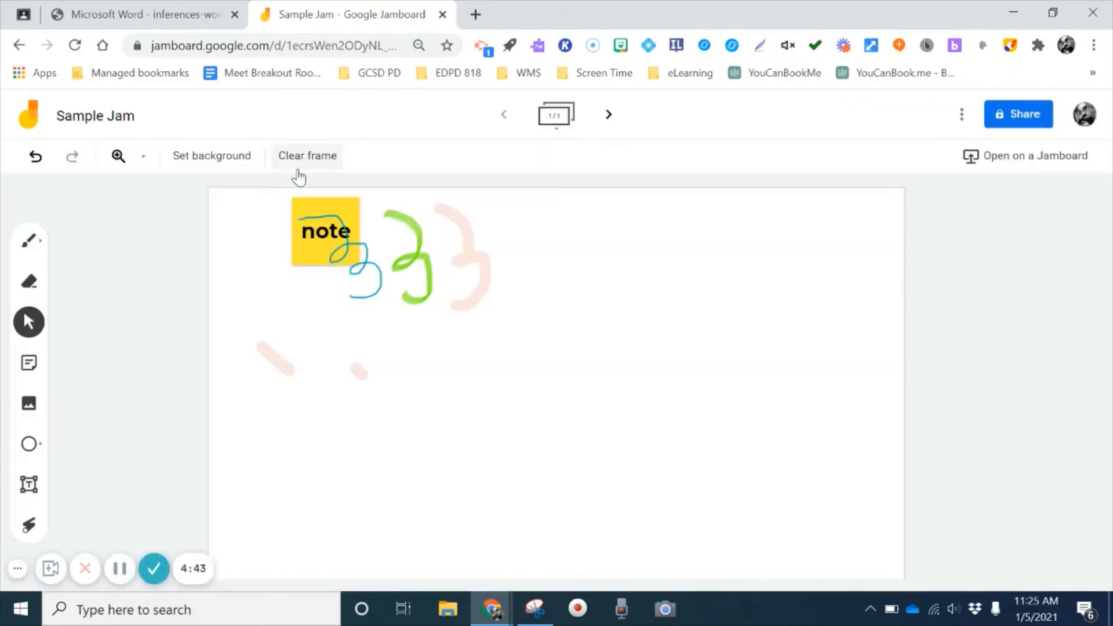
drag(325, 239, 267, 289)
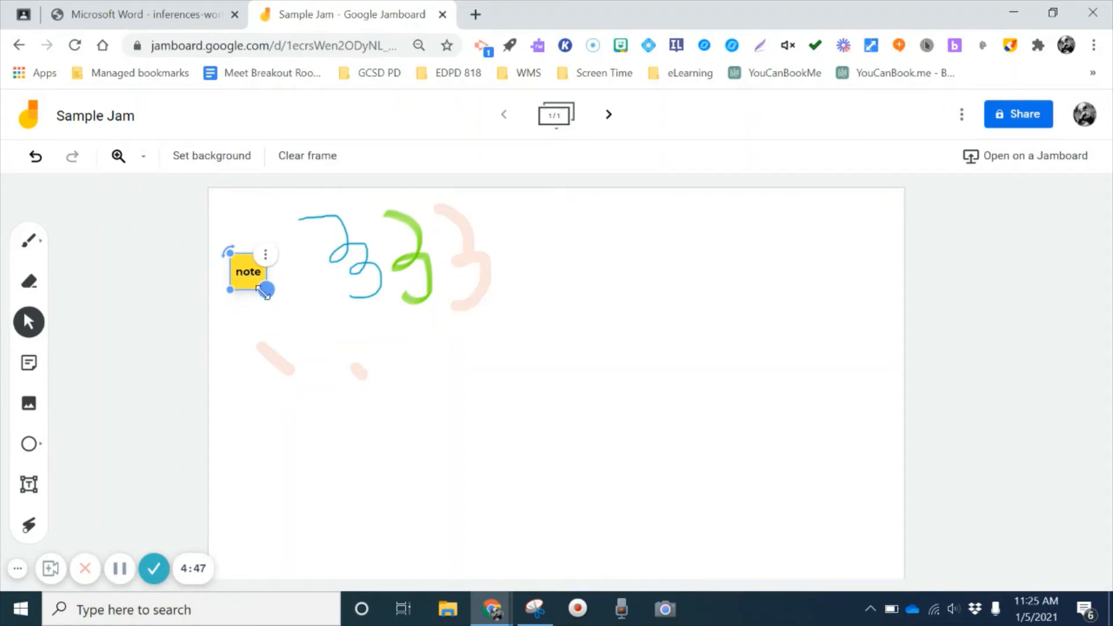
Tilt the yellow sticky note slightly counter-clockwise and deselect it
mouse_move(229, 252)
mouse_down()
mouse_move(218, 268)
mouse_move(226, 257)
mouse_up()
click(266, 259)
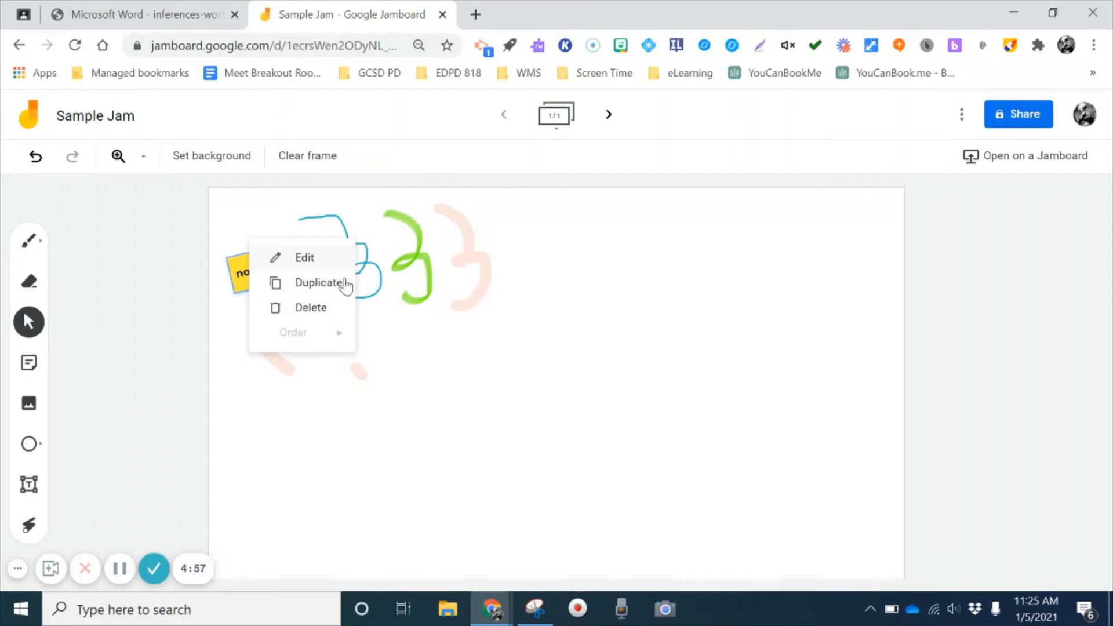
click(415, 357)
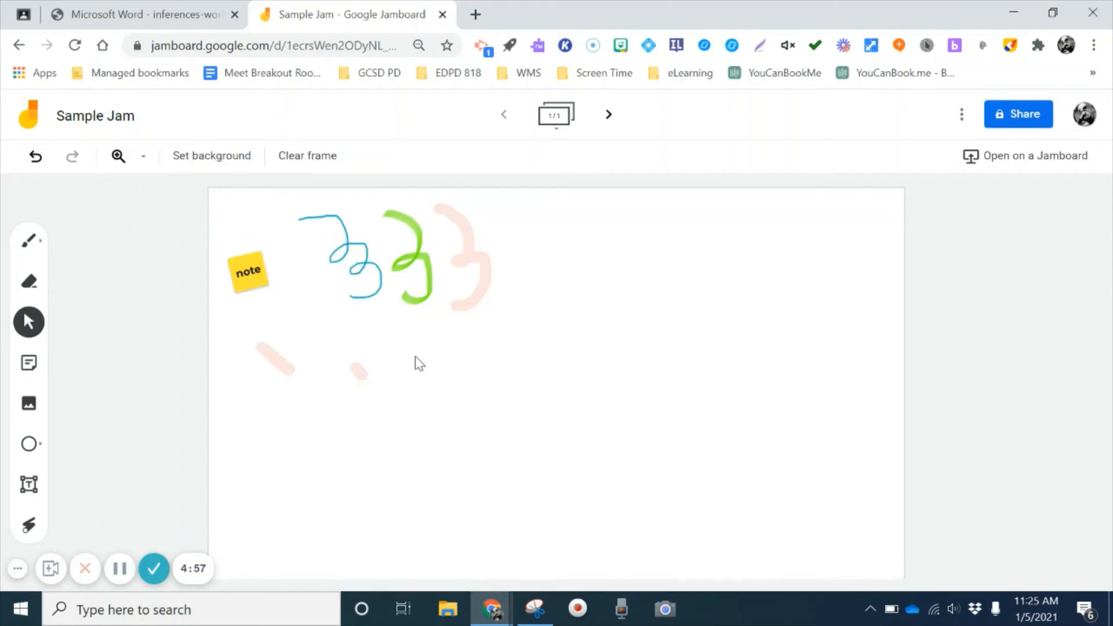
Insert the shaded red-brown apple with a green leaf from a Google image search for "apple clipart"
click(28, 405)
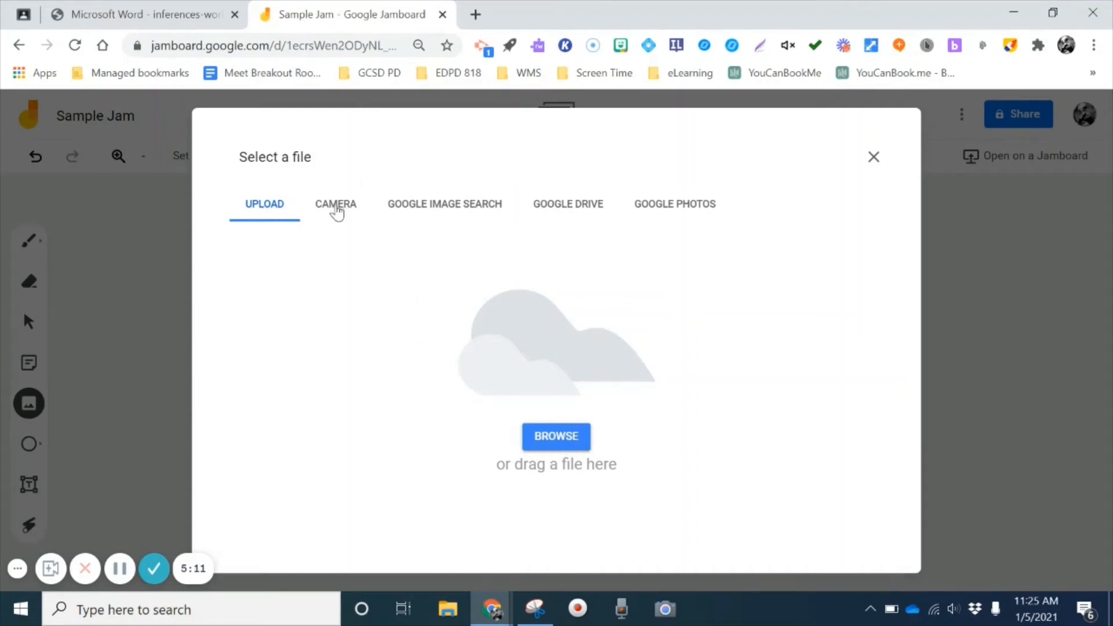
click(437, 215)
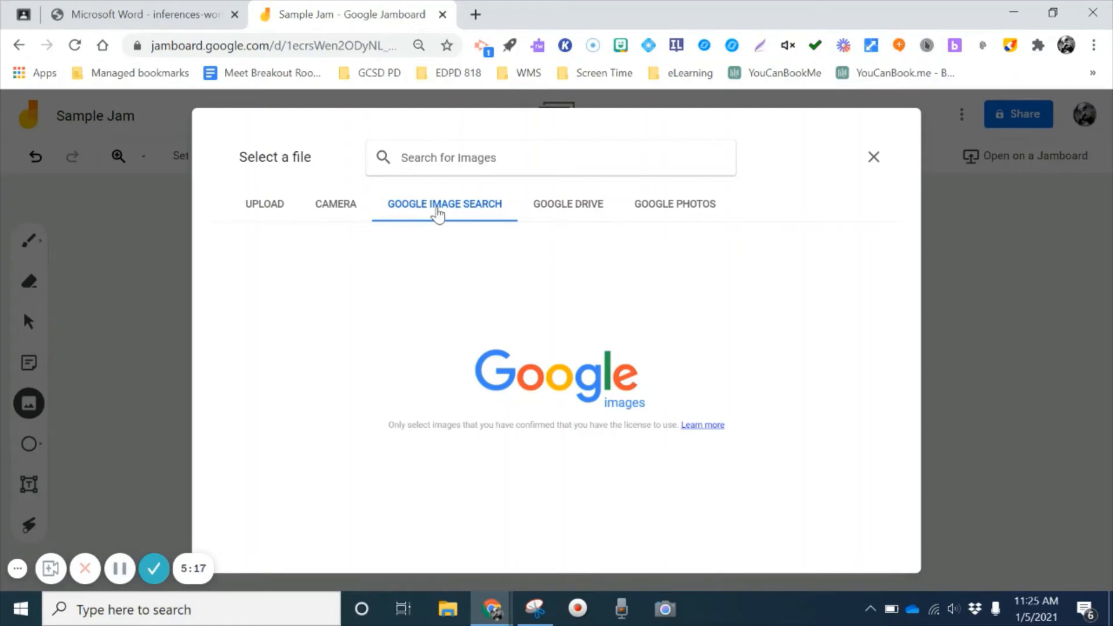
text(apple clipart)
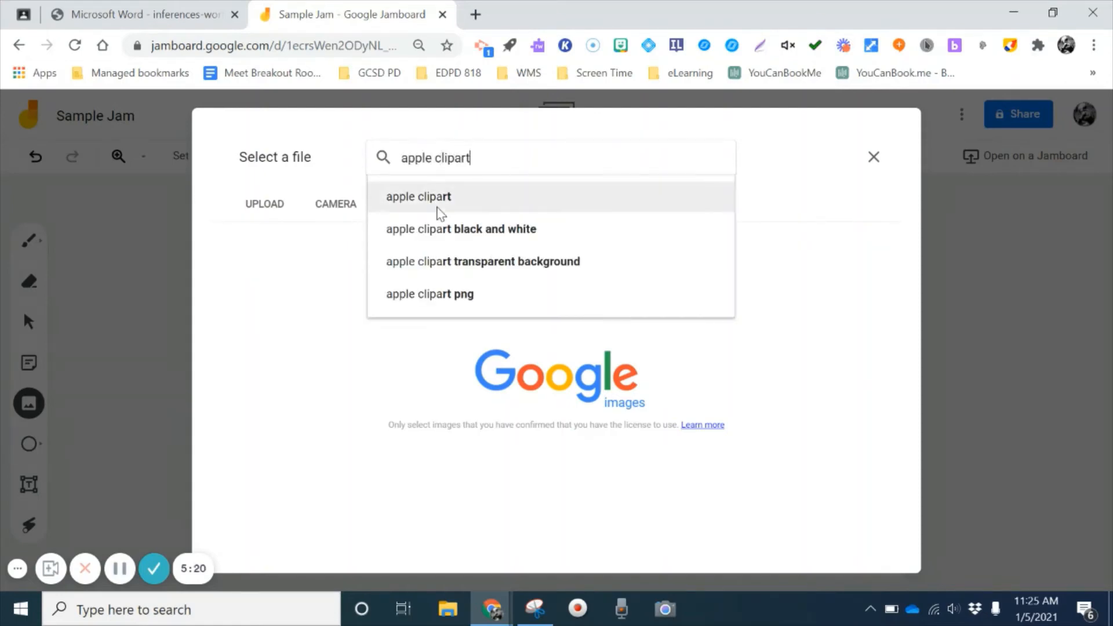
click(438, 207)
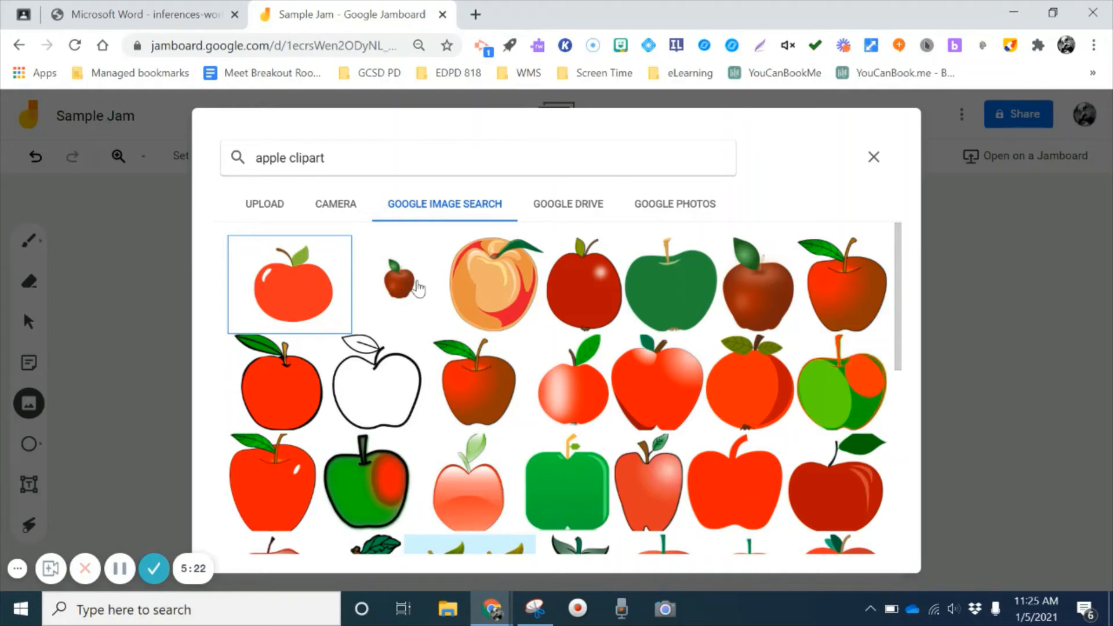
click(492, 396)
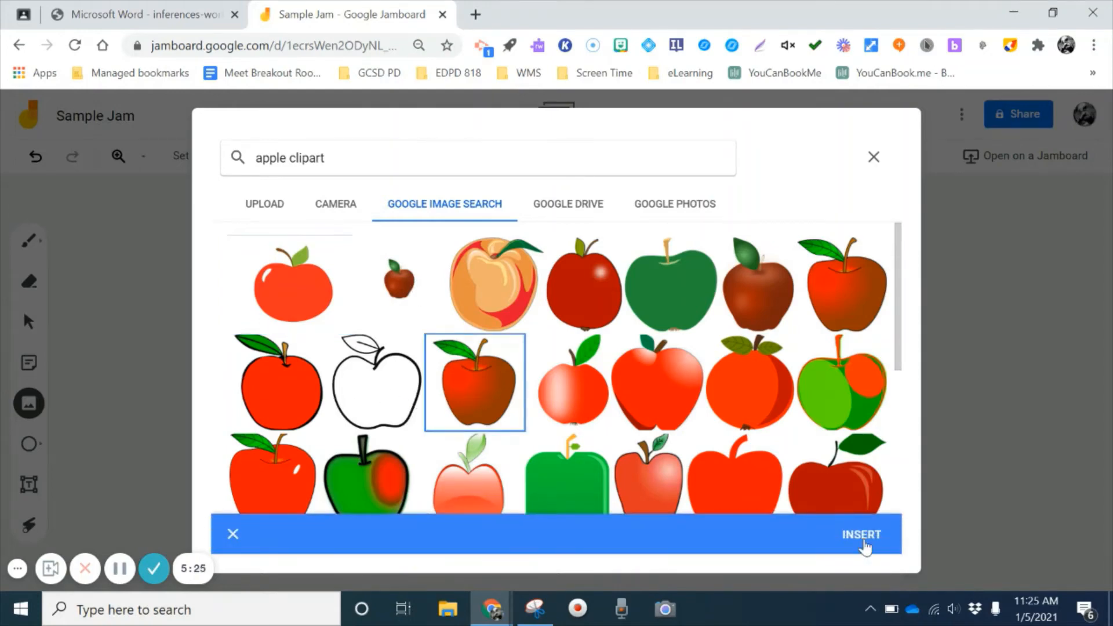
click(861, 535)
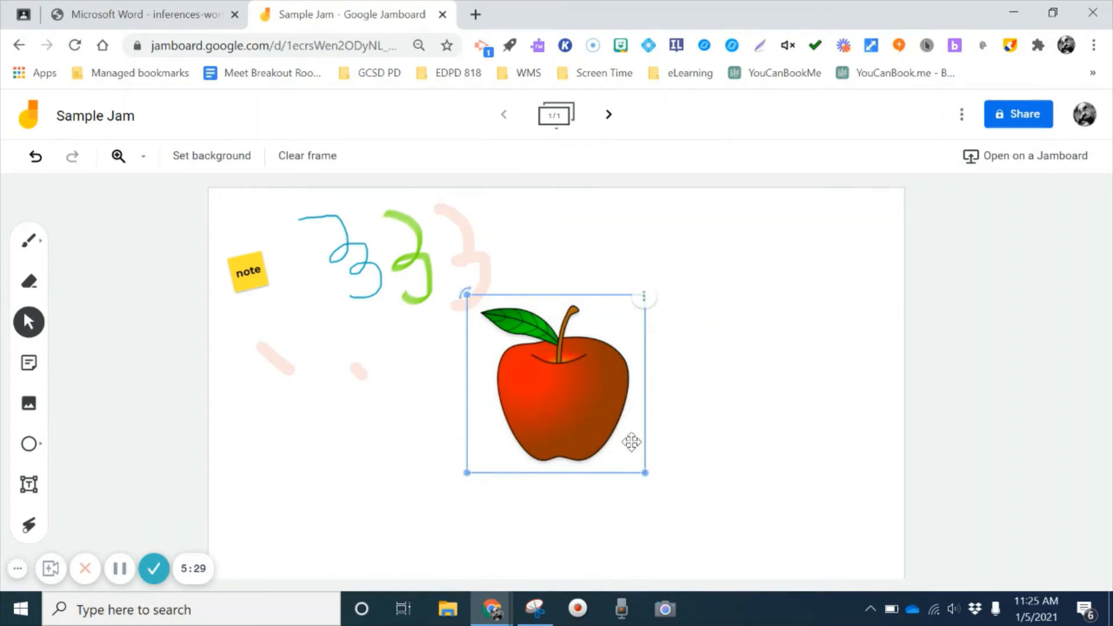
Shrink the apple image well to the right of the red squiggle and lay a duplicate directly over it
drag(644, 472, 672, 284)
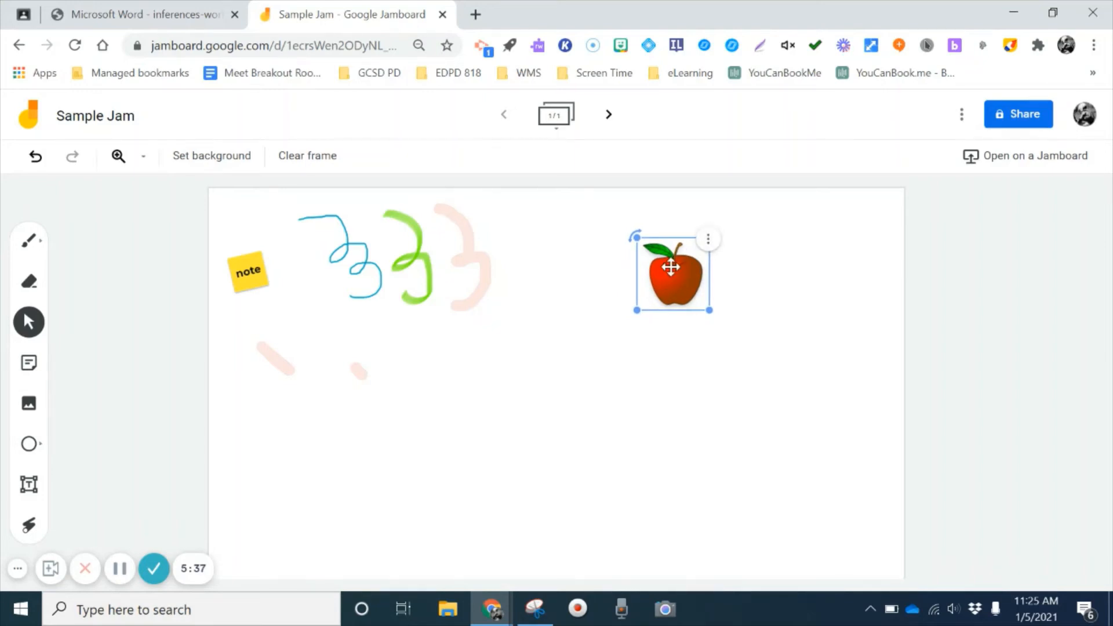
key(ctrl+d)
drag(692, 302, 673, 285)
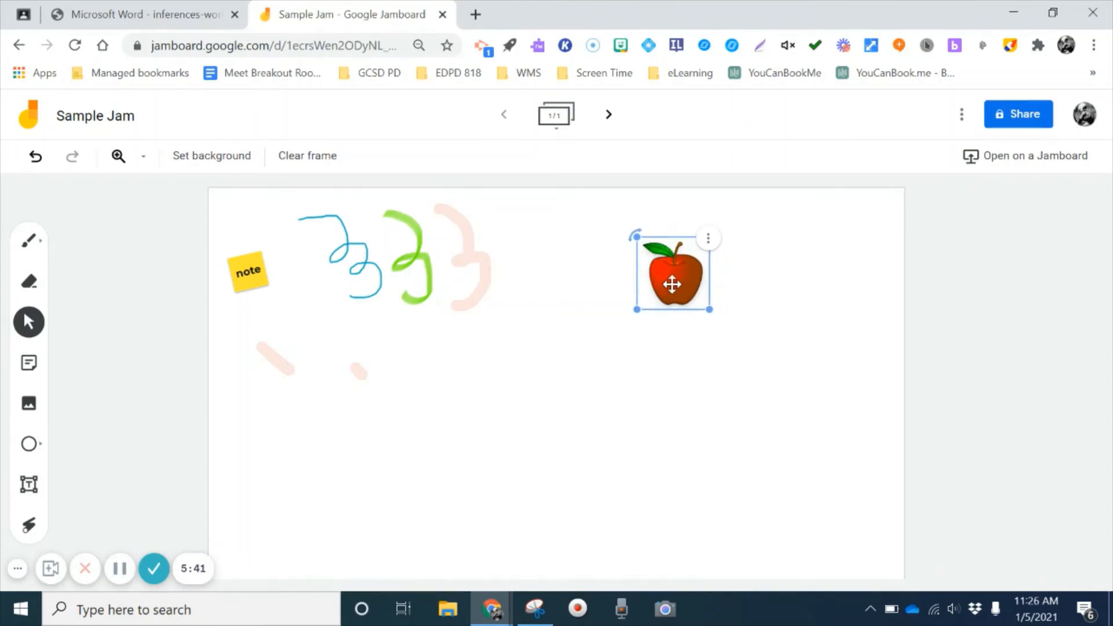
click(560, 353)
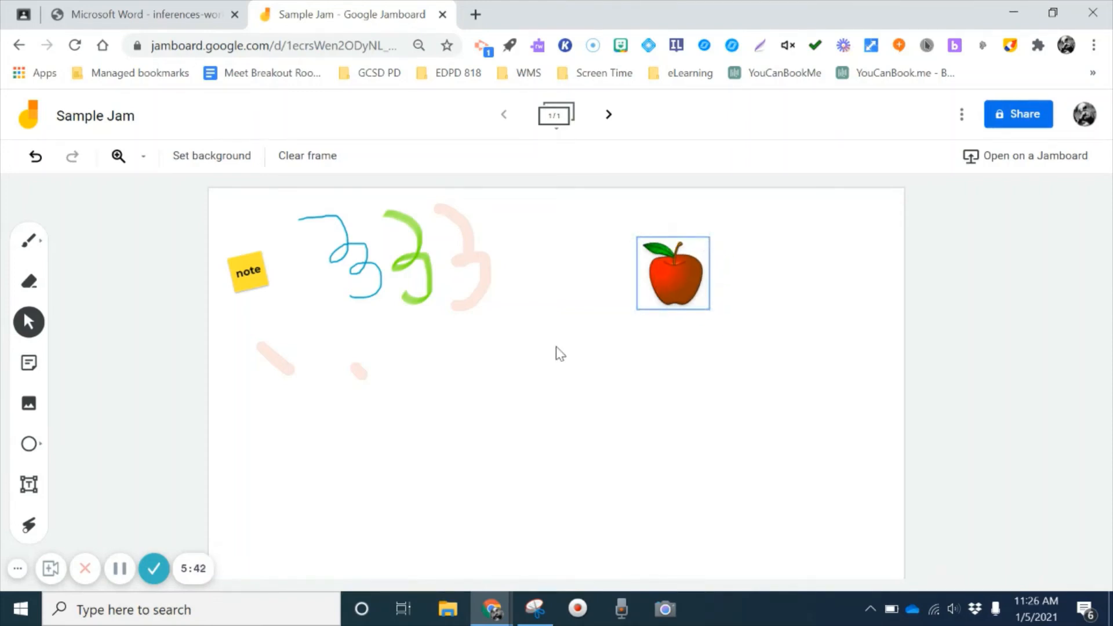
Draw a large circle below the two short red strokes and give it a blue border
click(41, 451)
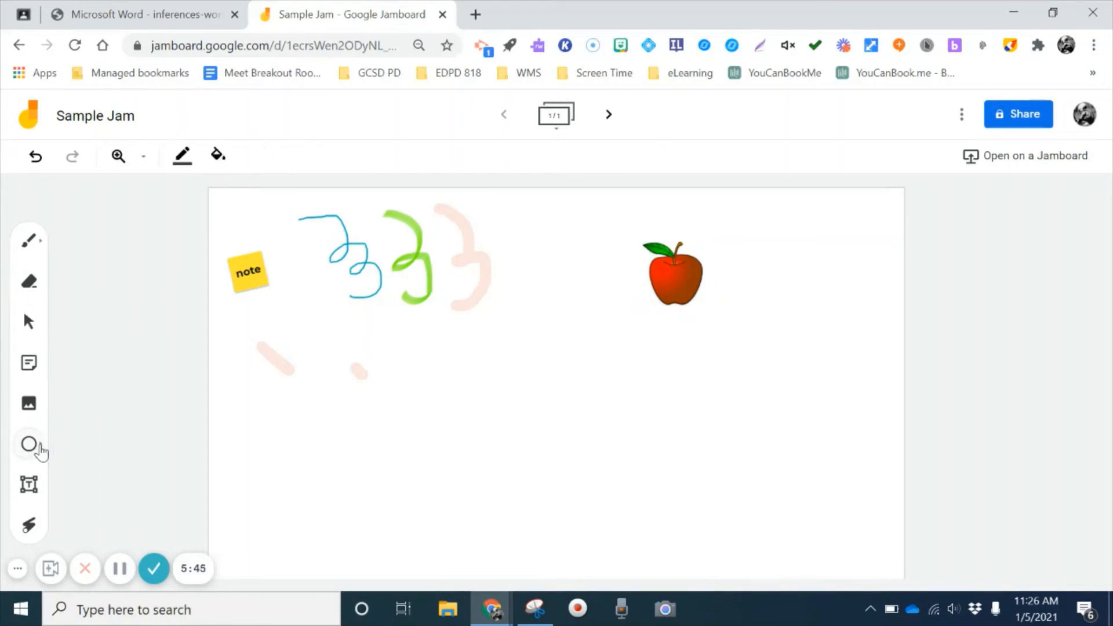
click(39, 450)
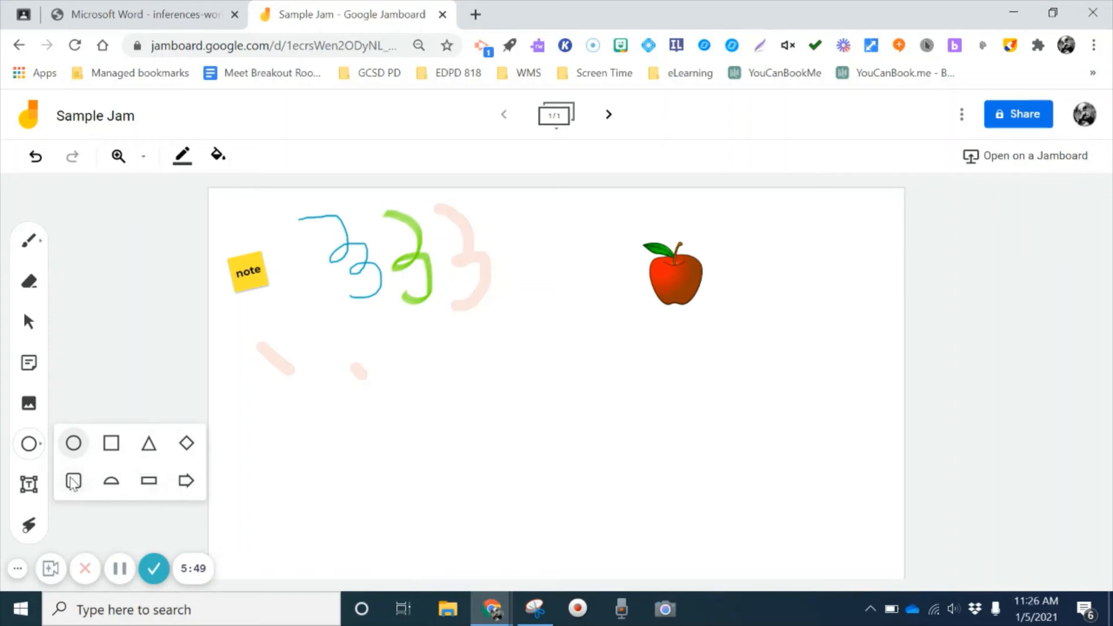
click(77, 446)
mouse_move(298, 422)
mouse_down()
mouse_move(357, 483)
mouse_move(442, 527)
mouse_move(437, 562)
mouse_up()
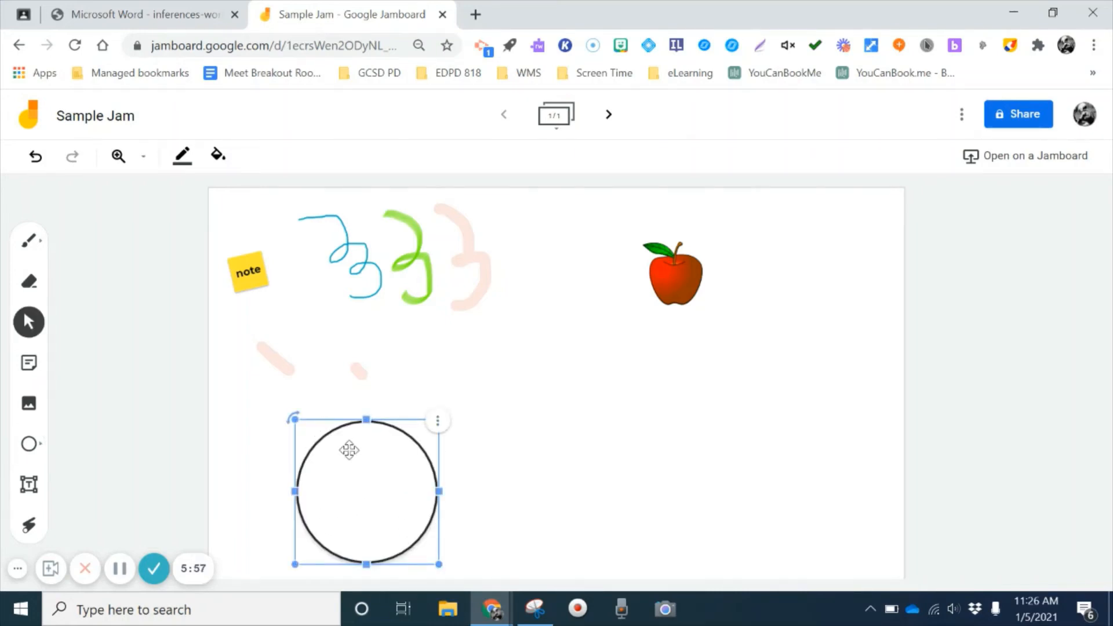
click(182, 162)
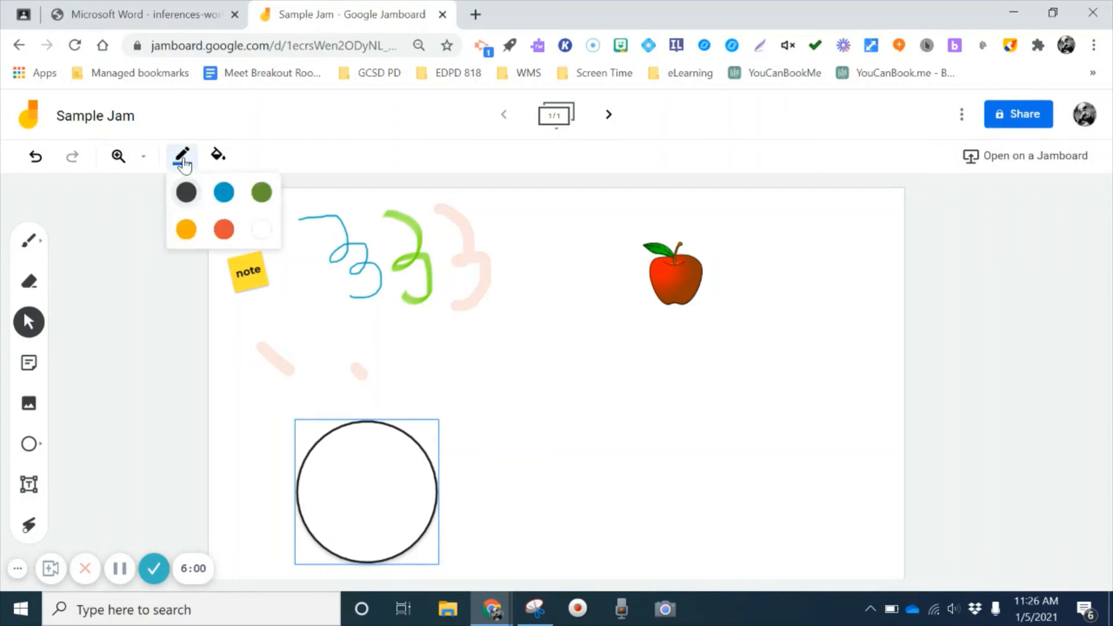
click(224, 193)
Make the circle's fill transparent after trying grey, and move the circle so that it surrounds the apple
click(221, 165)
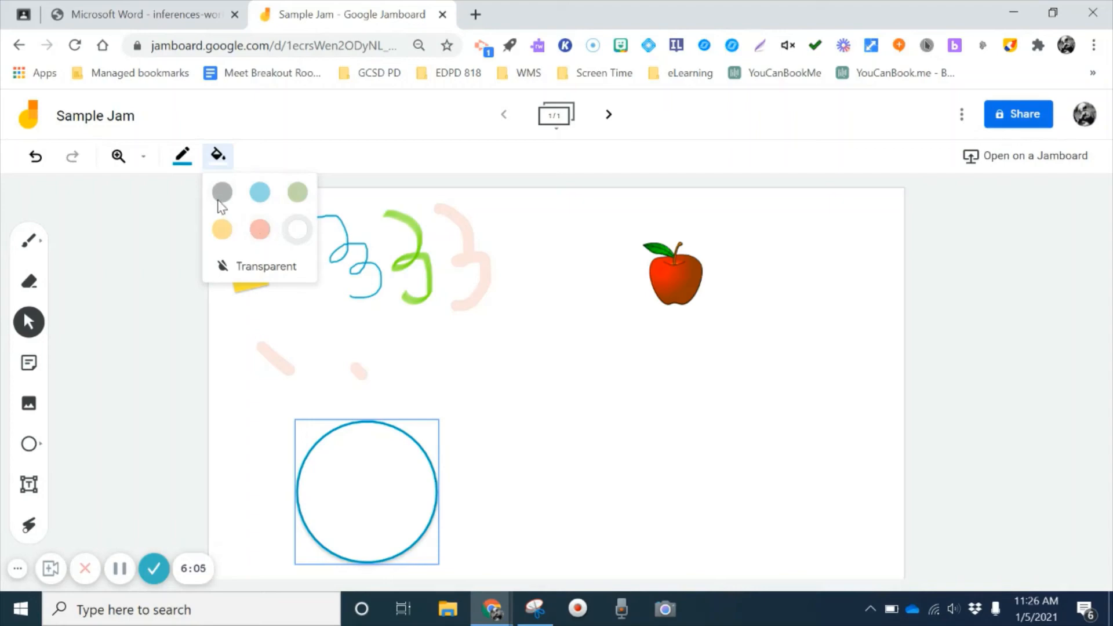
click(223, 195)
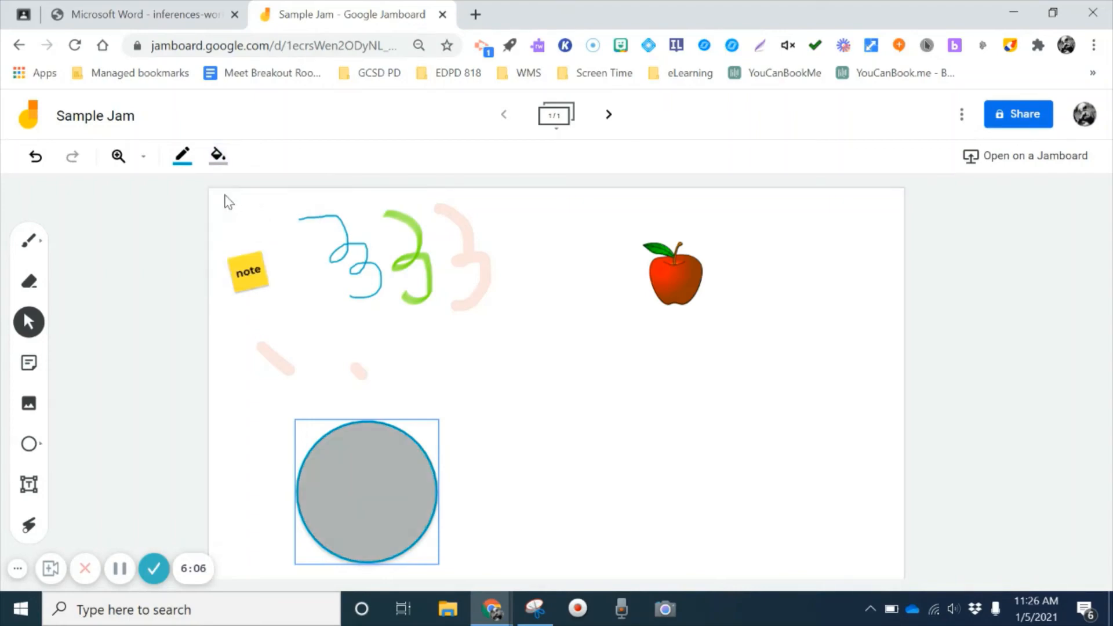
click(222, 166)
click(249, 268)
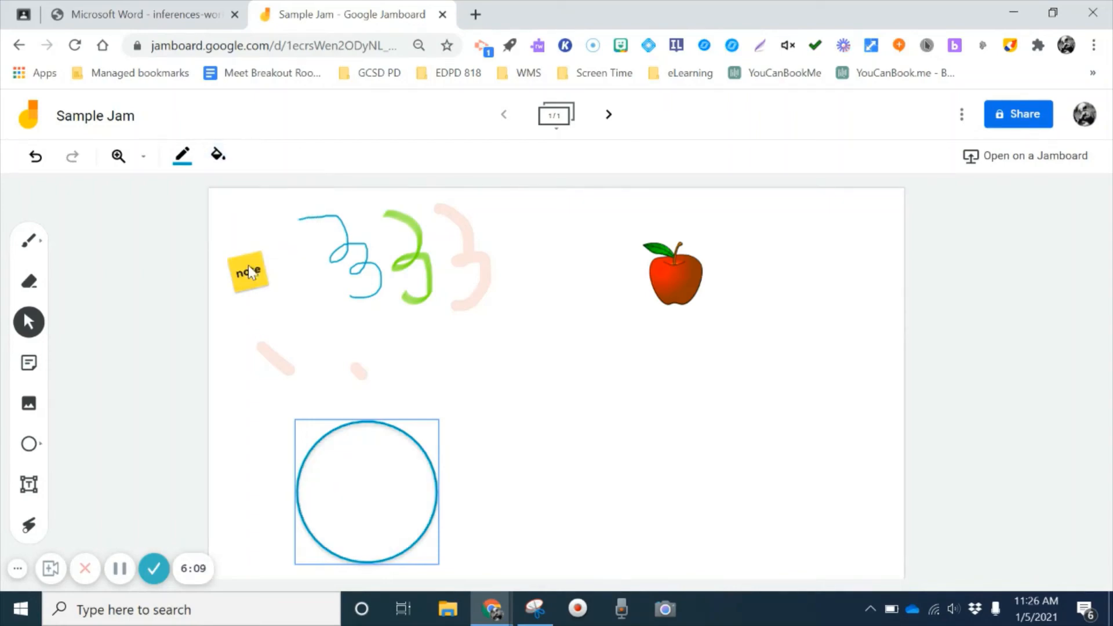
drag(376, 483, 685, 272)
click(547, 387)
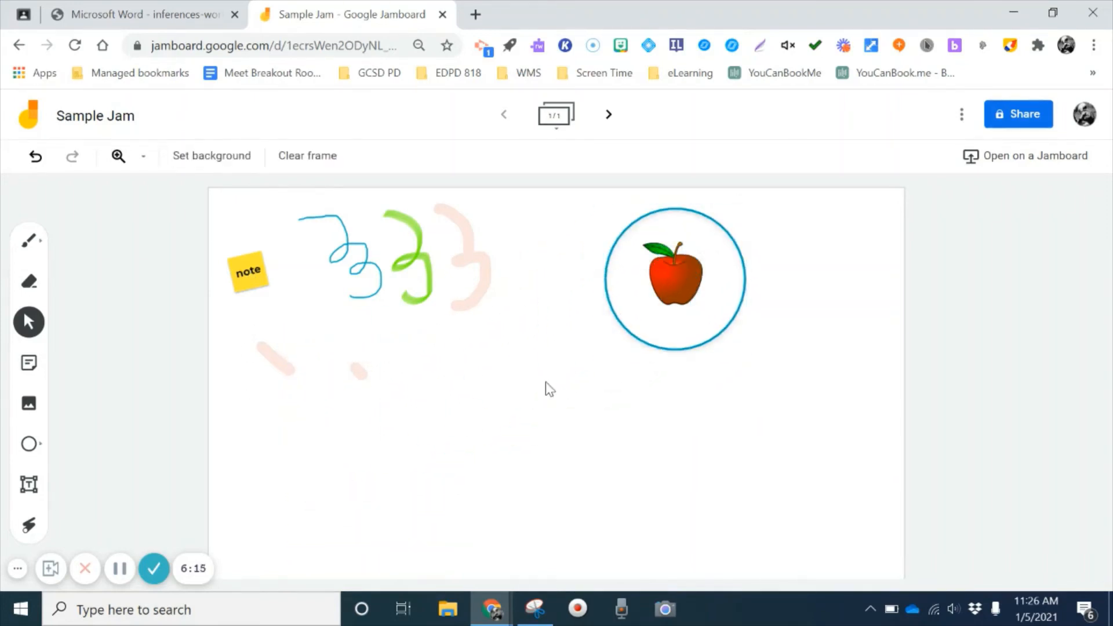
Add a text box reading "type in text" below the short red strokes and select it
click(28, 485)
click(290, 454)
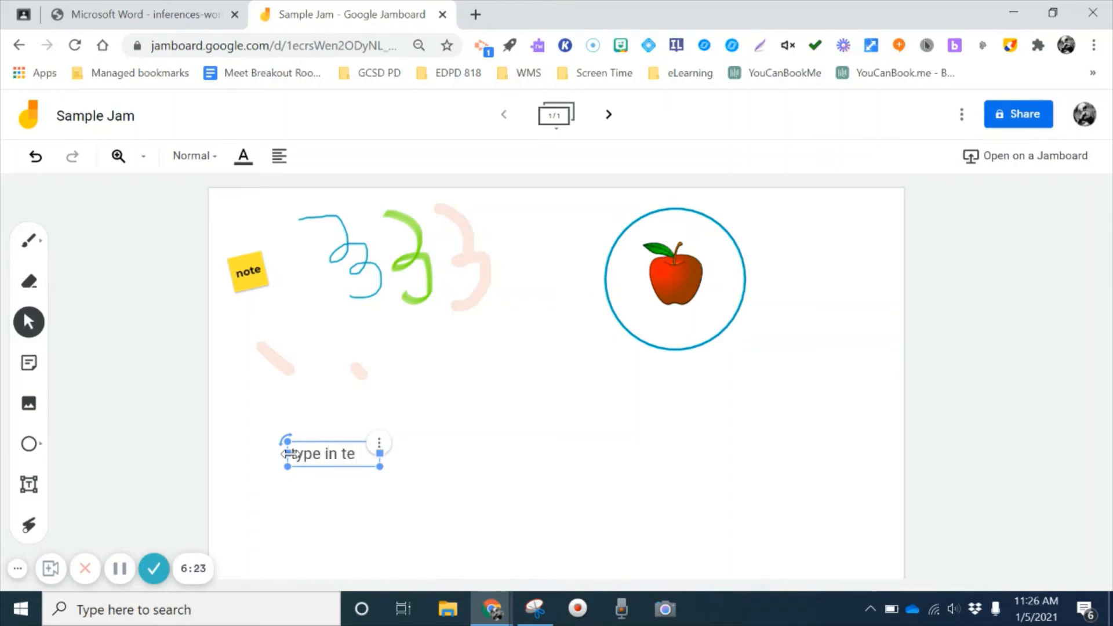
key(Return)
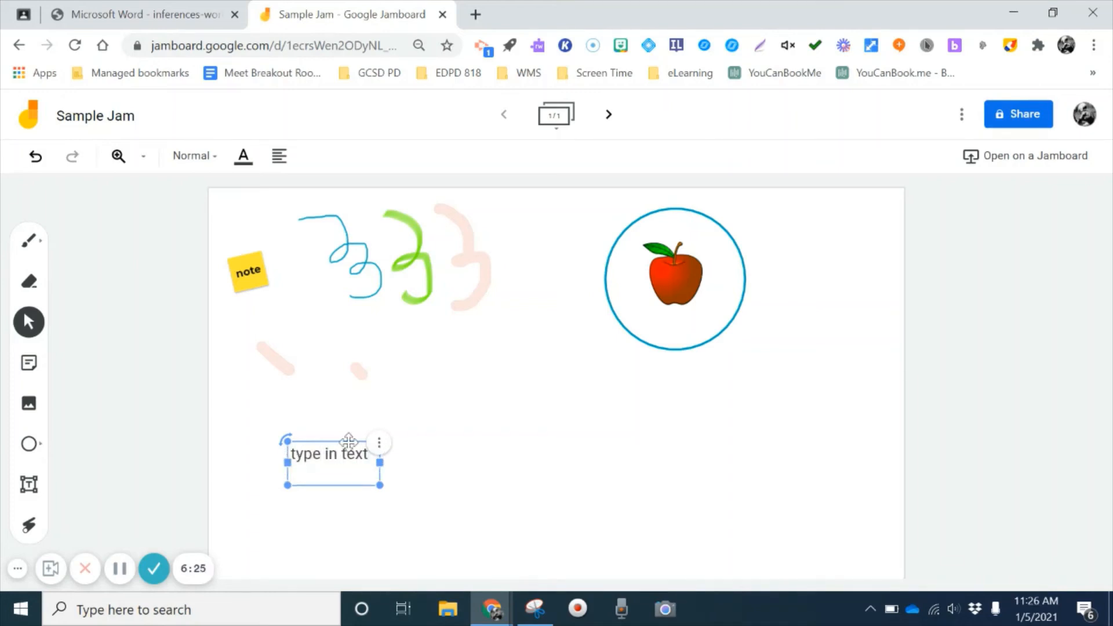
click(404, 465)
click(338, 458)
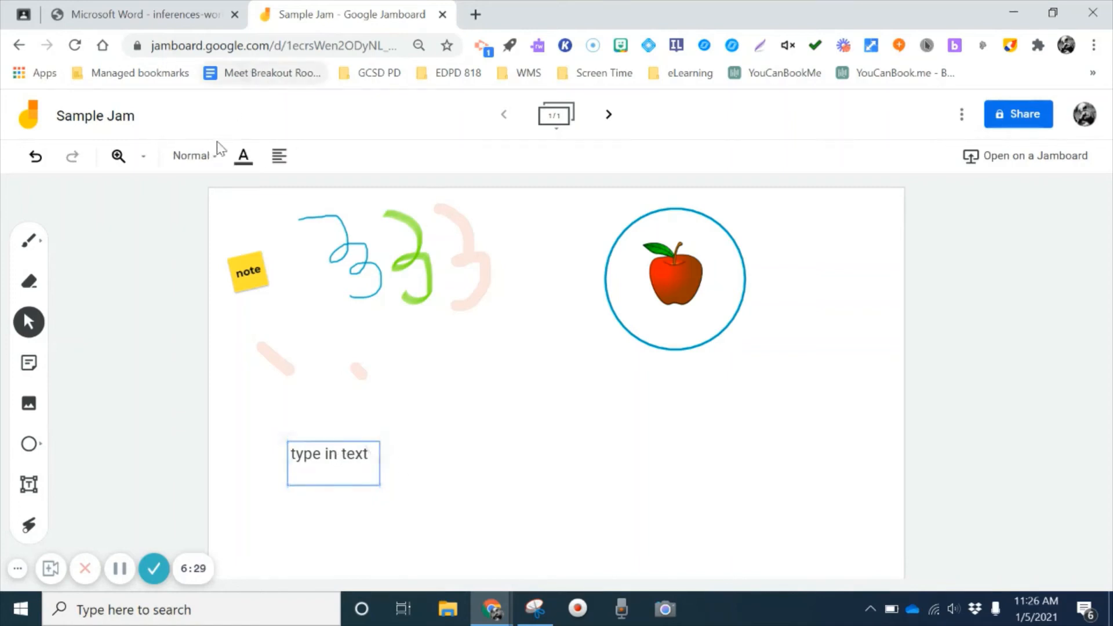
Try the Display text style on the text box and return it to the Normal style
click(216, 162)
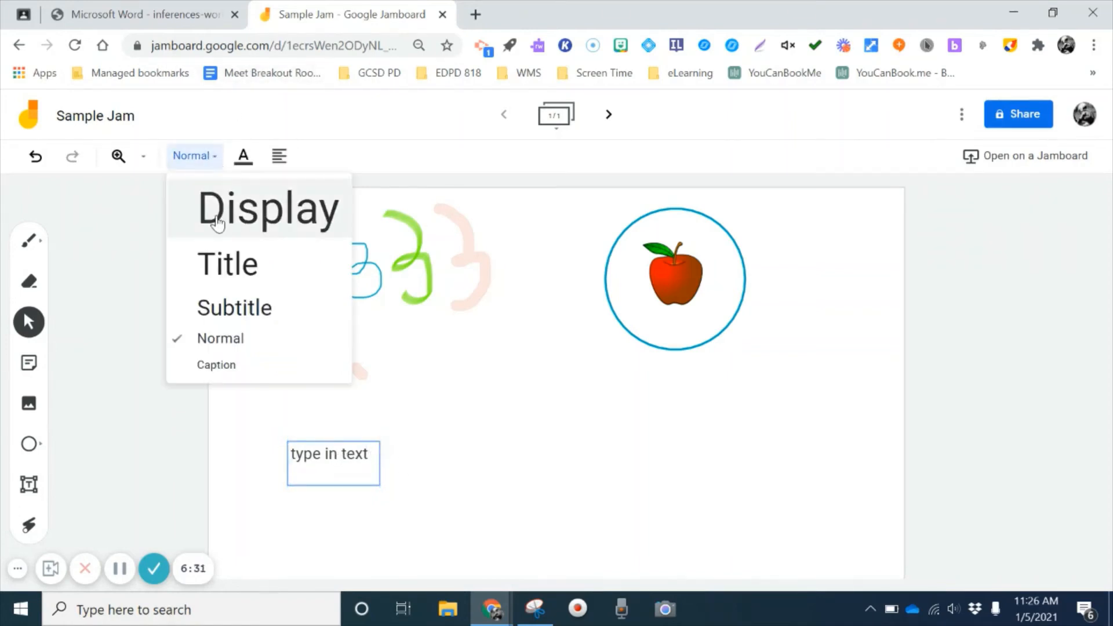
click(220, 221)
click(210, 158)
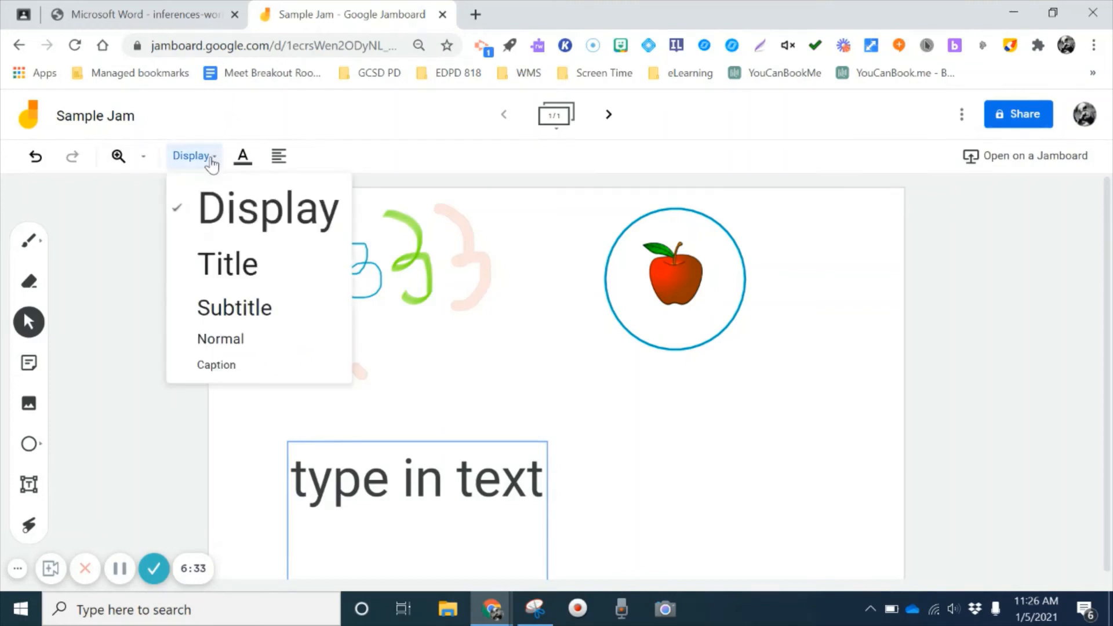
click(212, 341)
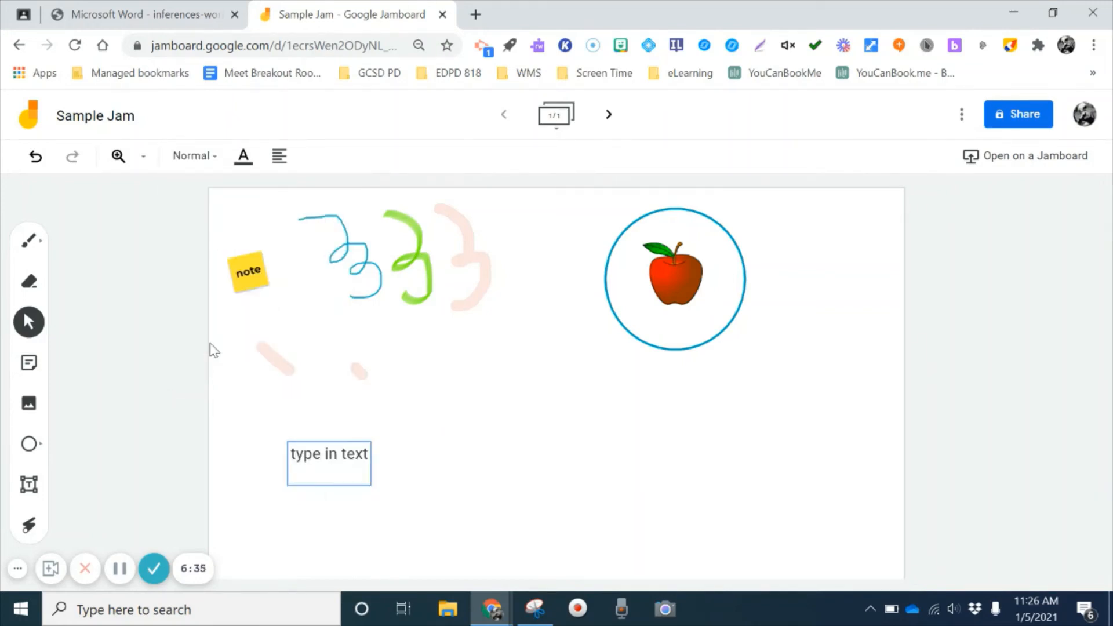
Colour the "type in text" text blue and centre-align it
click(244, 155)
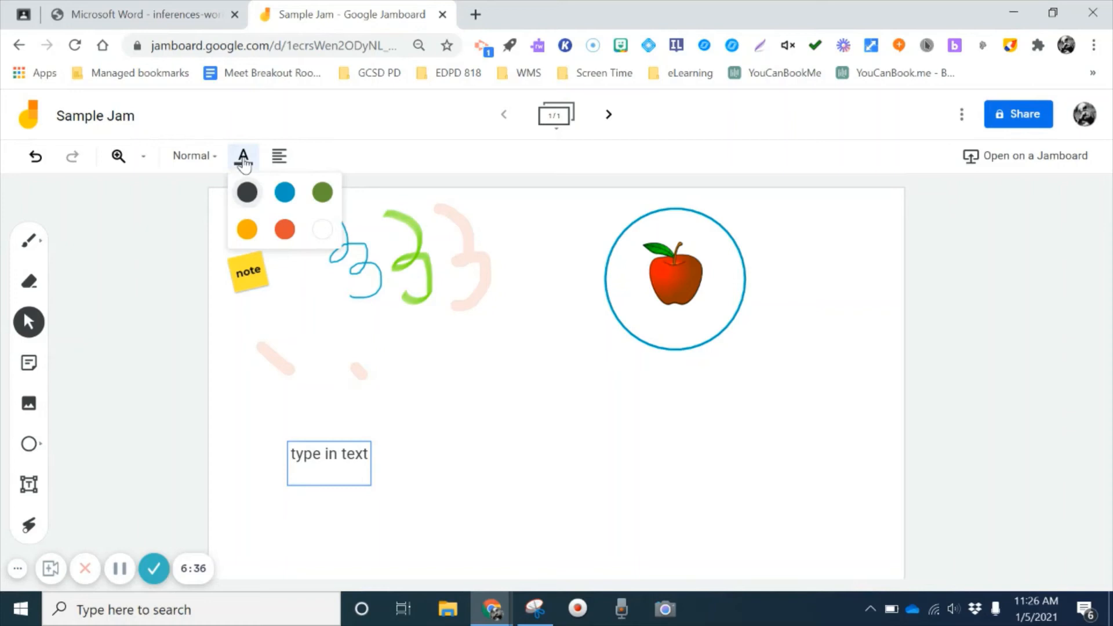
click(285, 200)
click(279, 155)
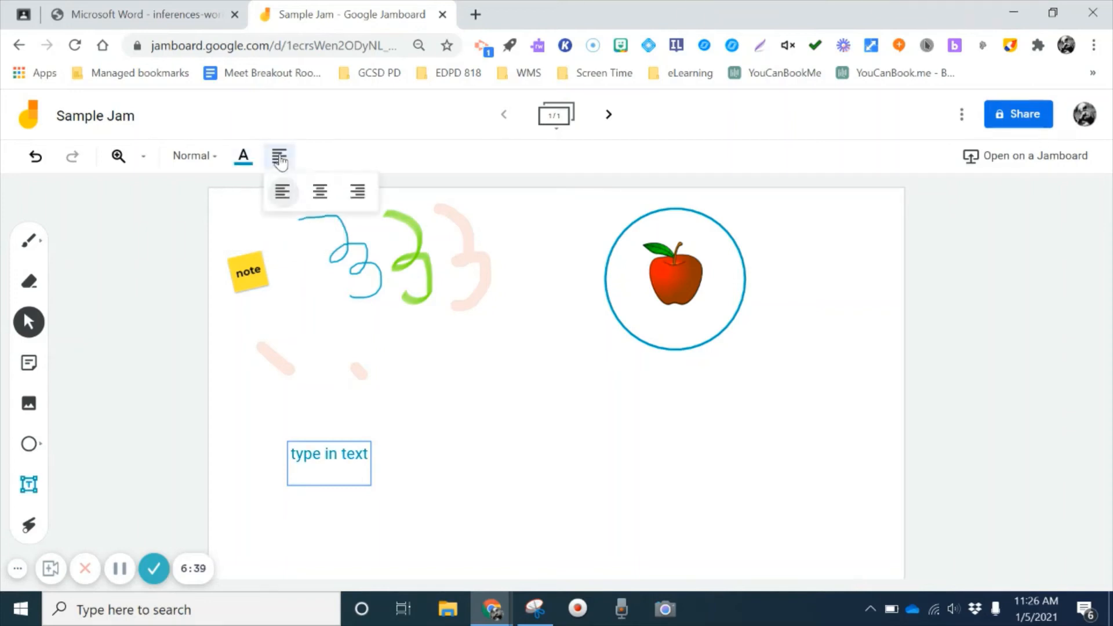
click(329, 194)
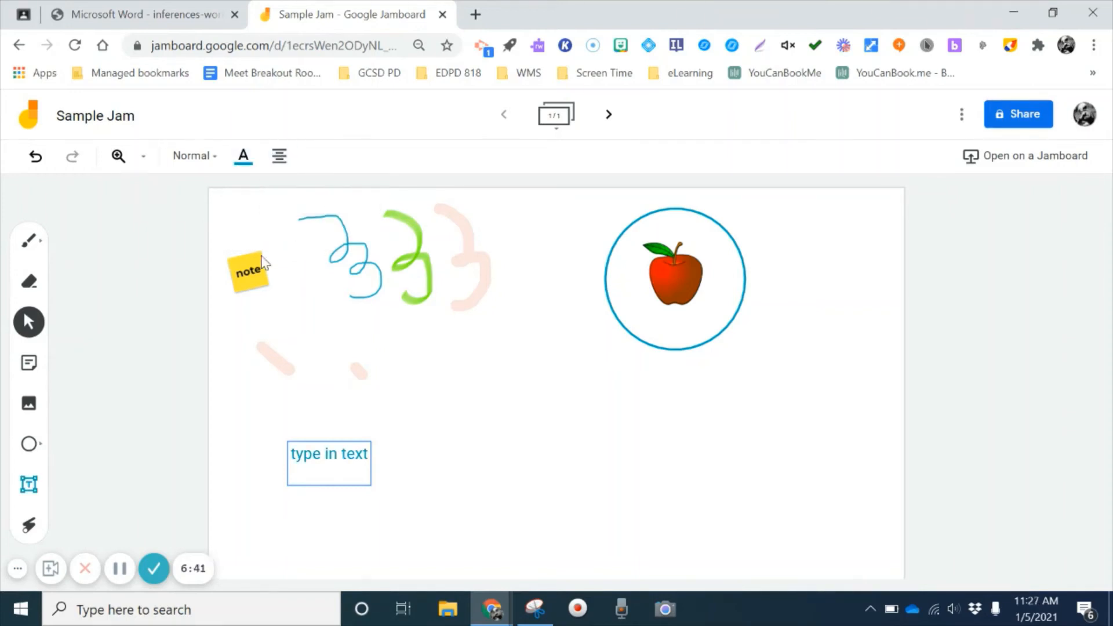
Shrink the "type in text" box slightly and deselect it
click(339, 481)
mouse_move(371, 484)
mouse_down()
mouse_move(353, 473)
mouse_move(363, 477)
mouse_up()
click(358, 451)
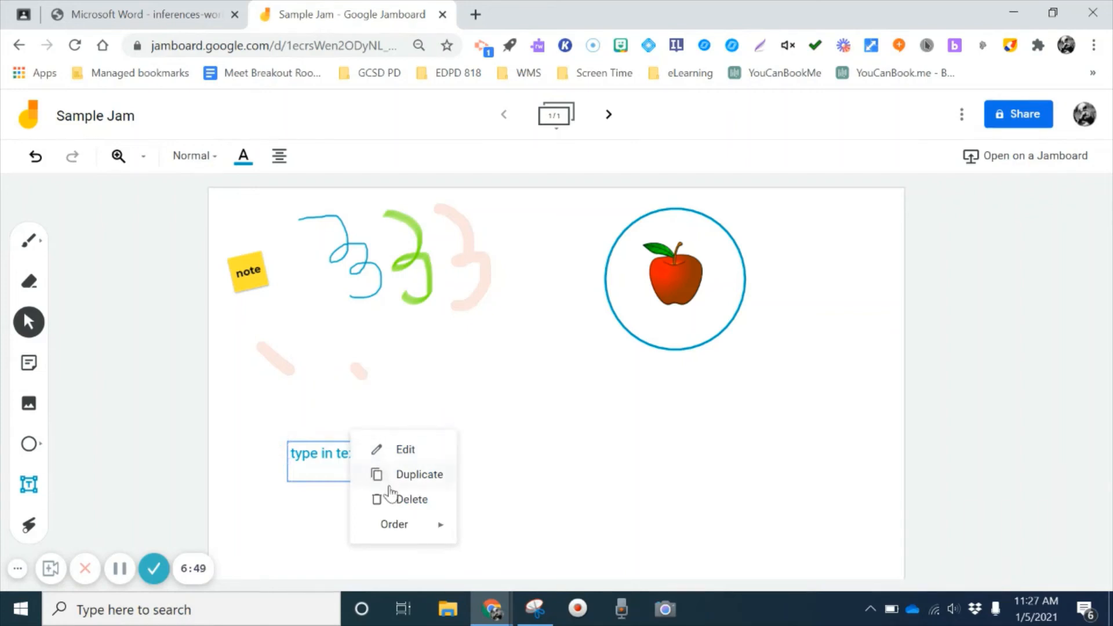
click(311, 506)
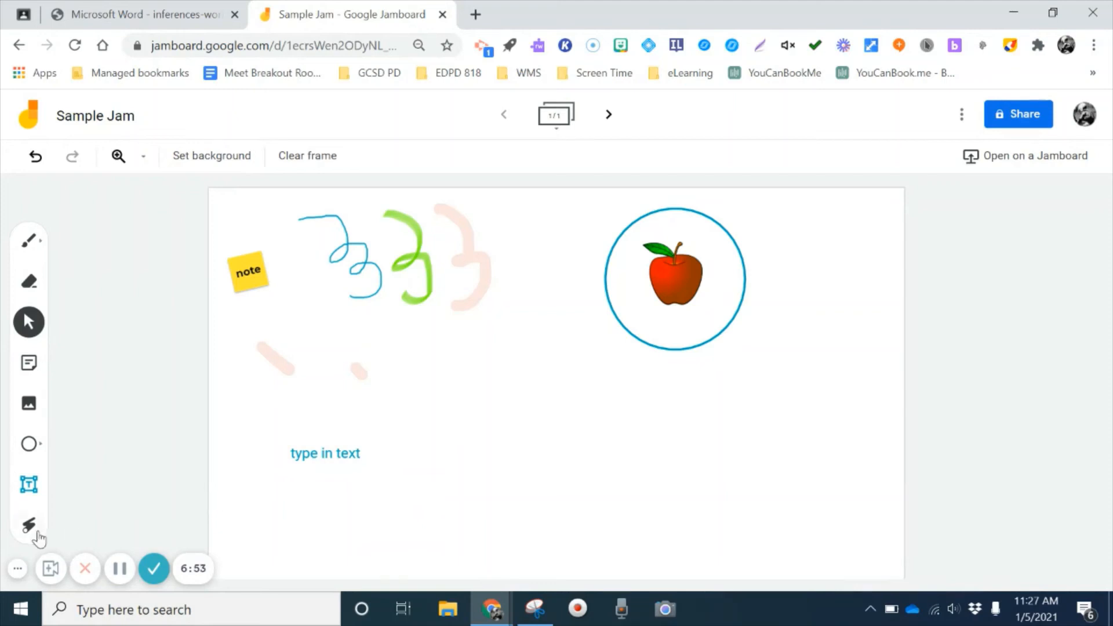
Trace a short Laser stroke in the empty area above the "type in text" box
click(29, 526)
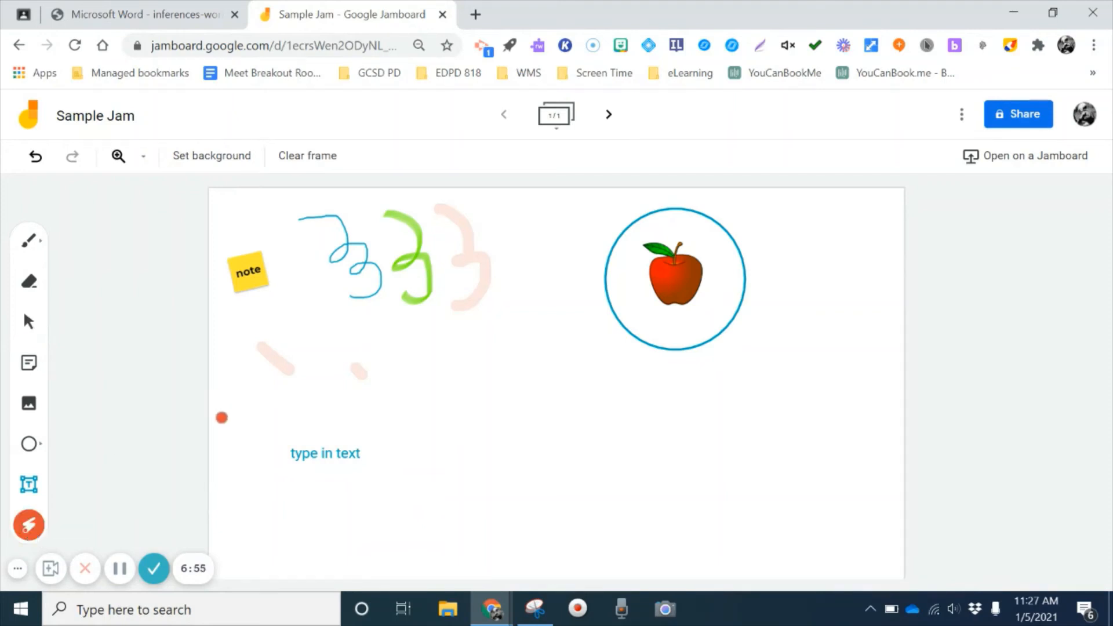
mouse_move(222, 416)
mouse_down()
mouse_move(440, 378)
mouse_move(475, 283)
mouse_move(571, 348)
mouse_move(616, 297)
mouse_move(653, 330)
mouse_move(729, 287)
mouse_move(288, 335)
mouse_move(297, 315)
mouse_move(434, 249)
mouse_move(589, 330)
mouse_move(330, 393)
mouse_move(382, 440)
mouse_move(338, 452)
mouse_move(294, 427)
mouse_up()
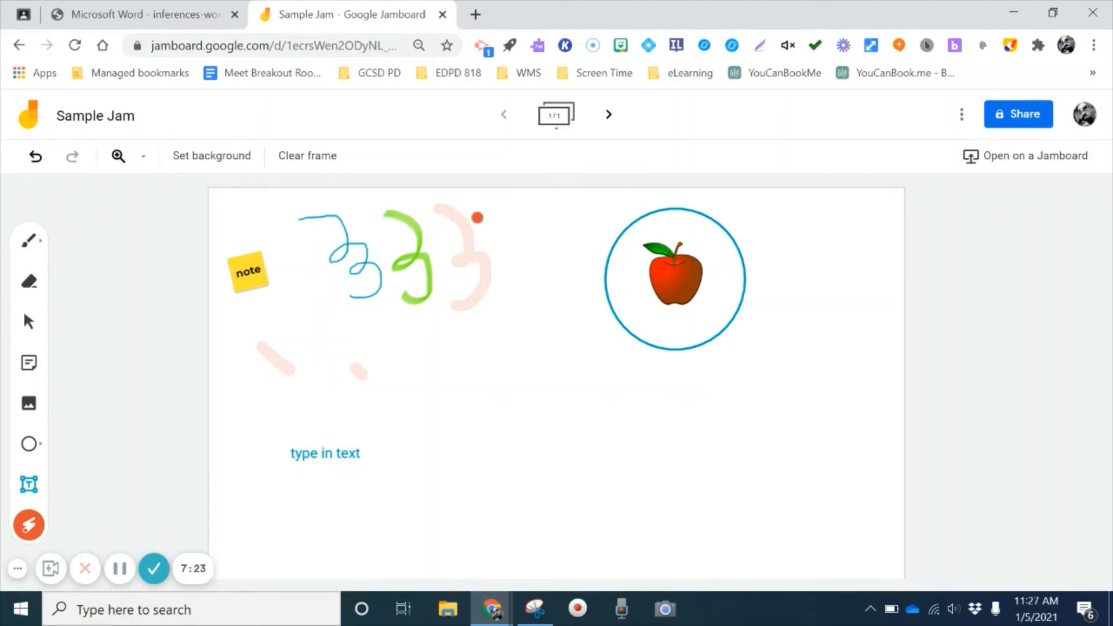
Add a blank frame after frame 1 and duplicate frame 1 in the frame overview
click(557, 133)
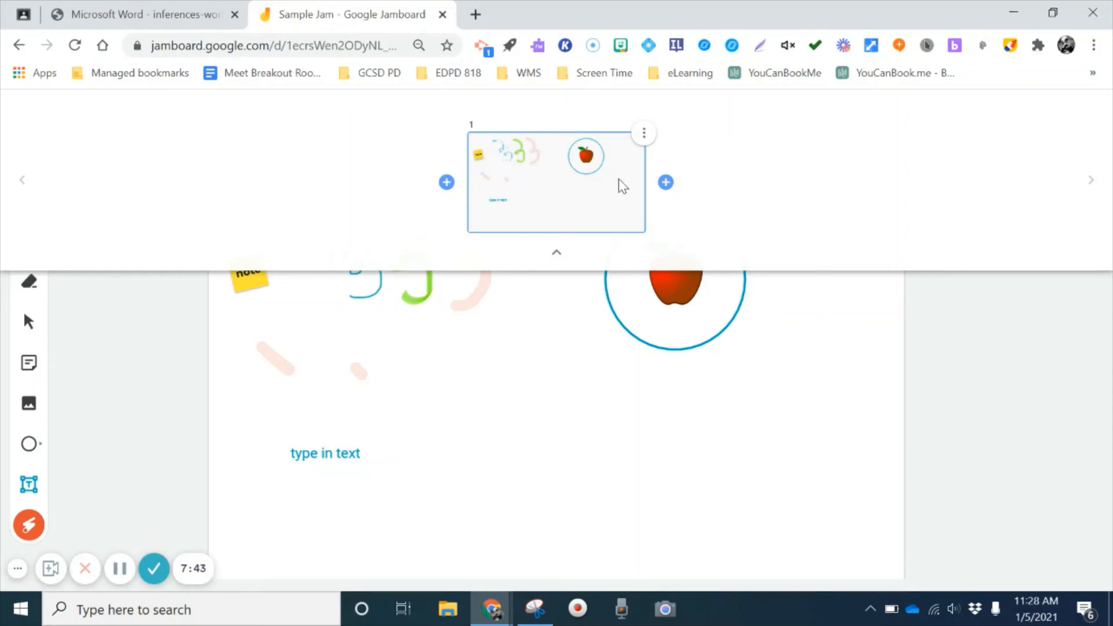
click(666, 183)
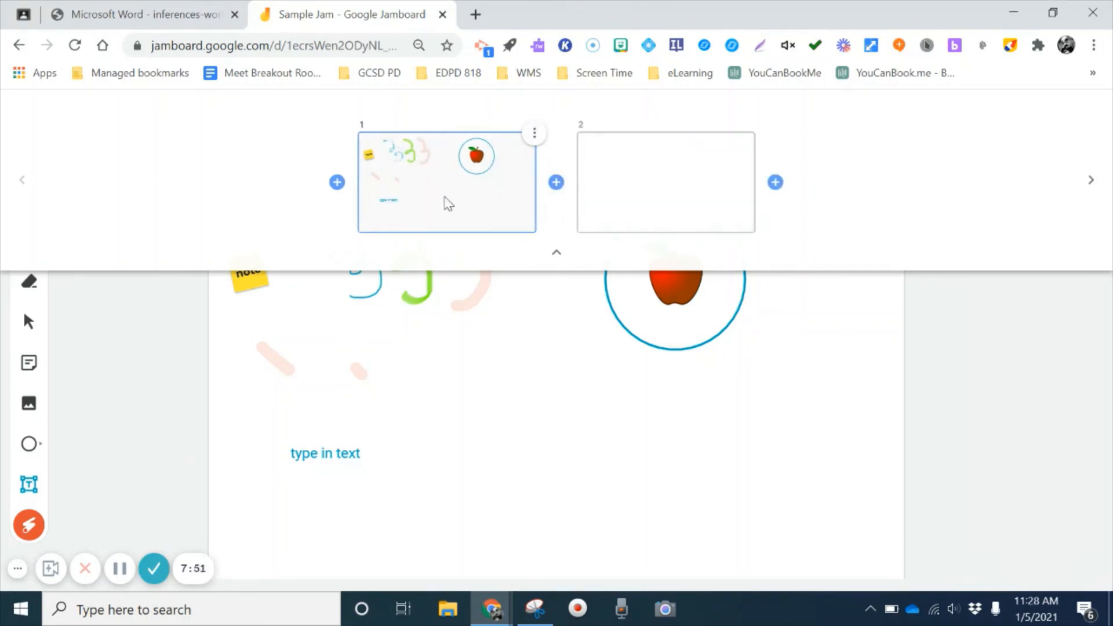
click(534, 135)
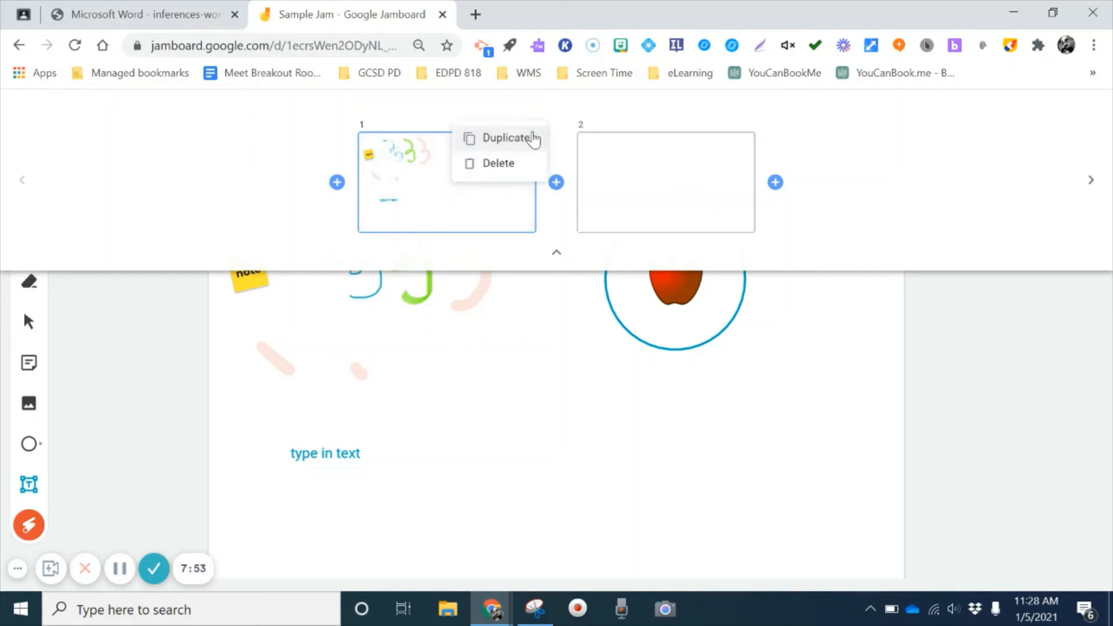
click(524, 138)
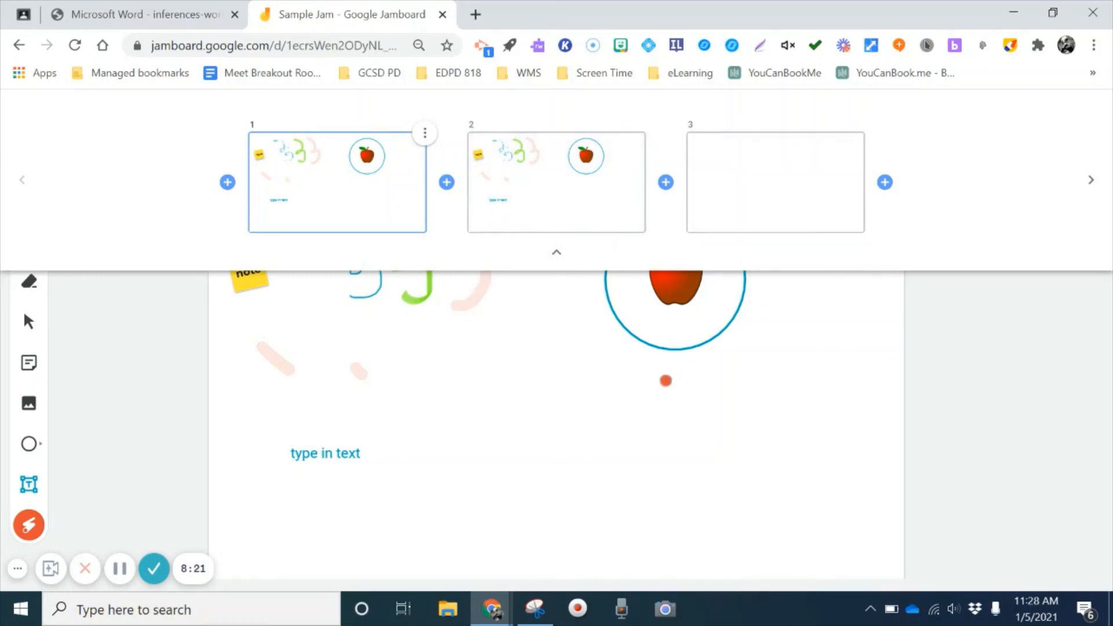
View frame 2, open the blank frame 3 and create a new frame after it
click(589, 204)
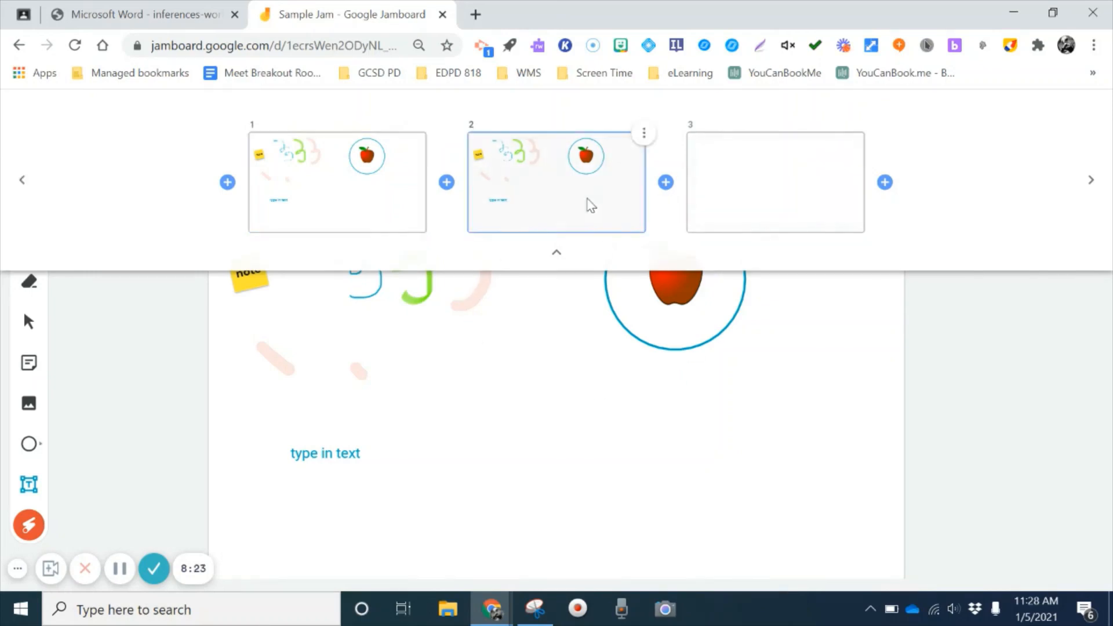
click(786, 171)
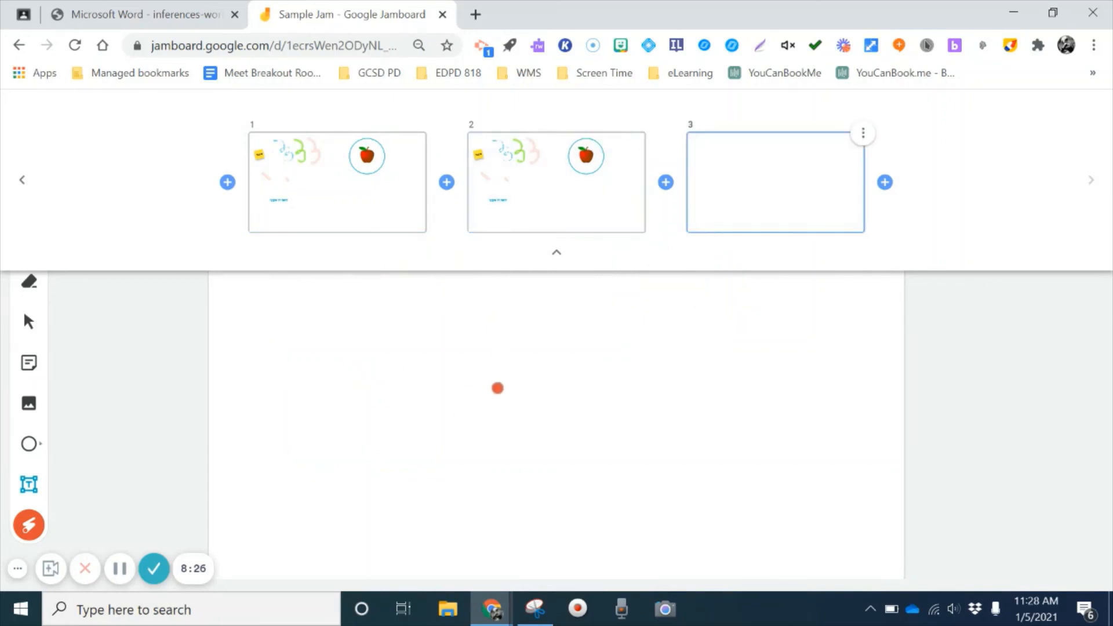
click(557, 258)
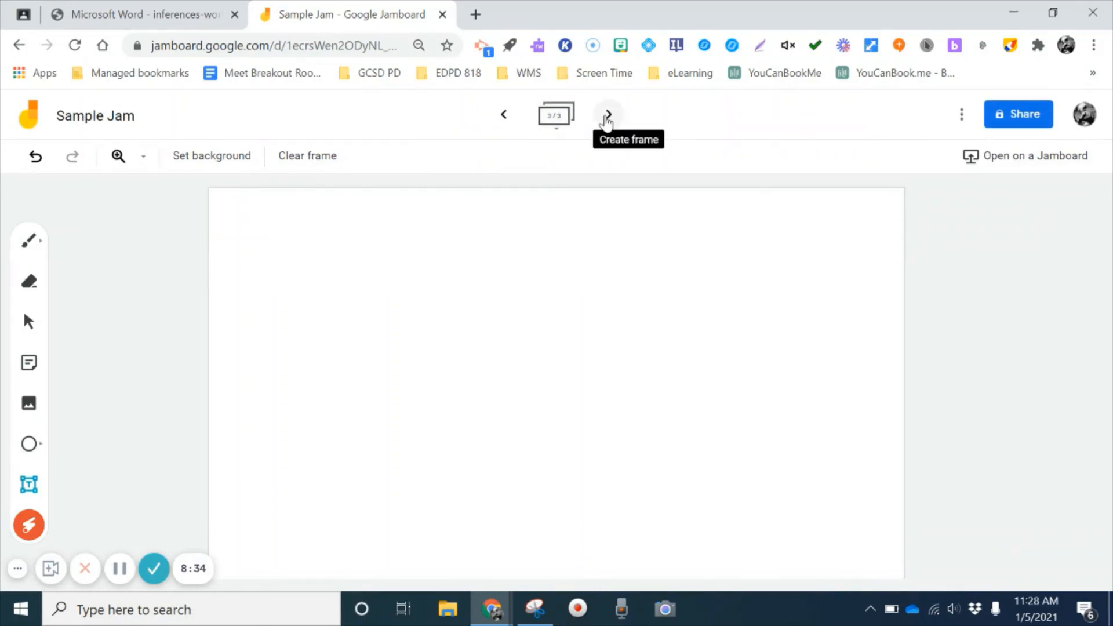
click(608, 116)
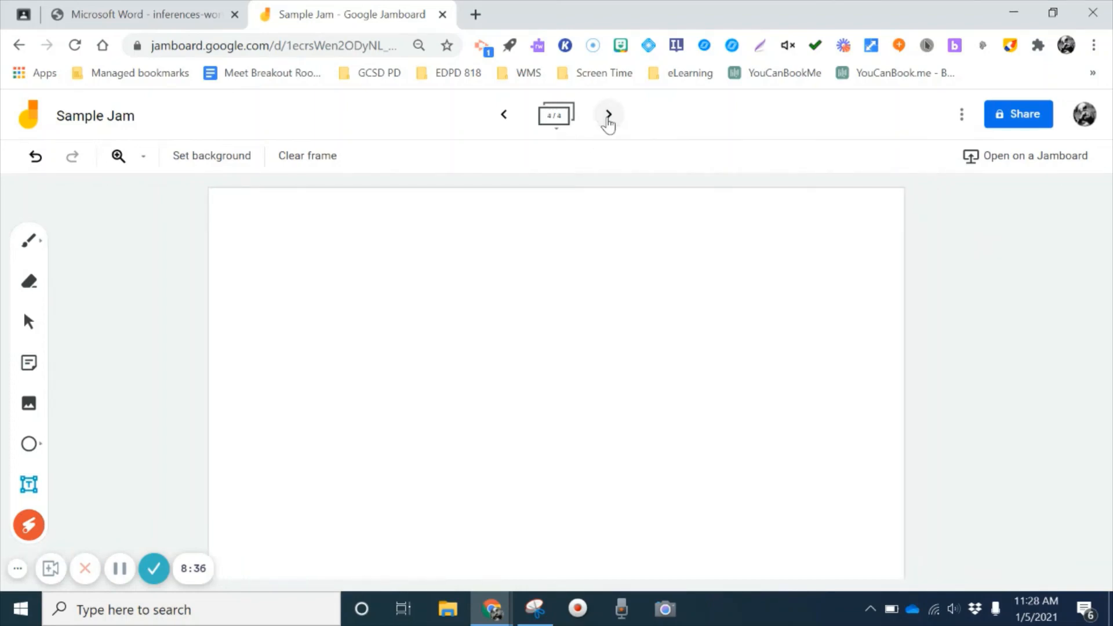
Step back through the frames to frame 1, open frame 2 from the frame overview and collapse the overview
click(504, 116)
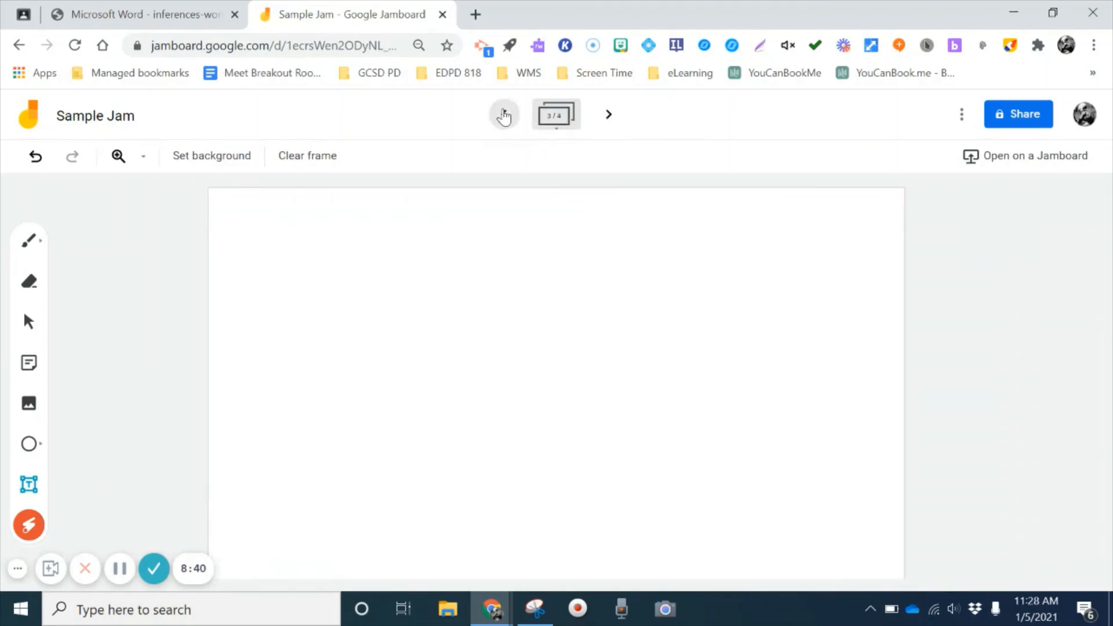
click(503, 116)
click(503, 116)
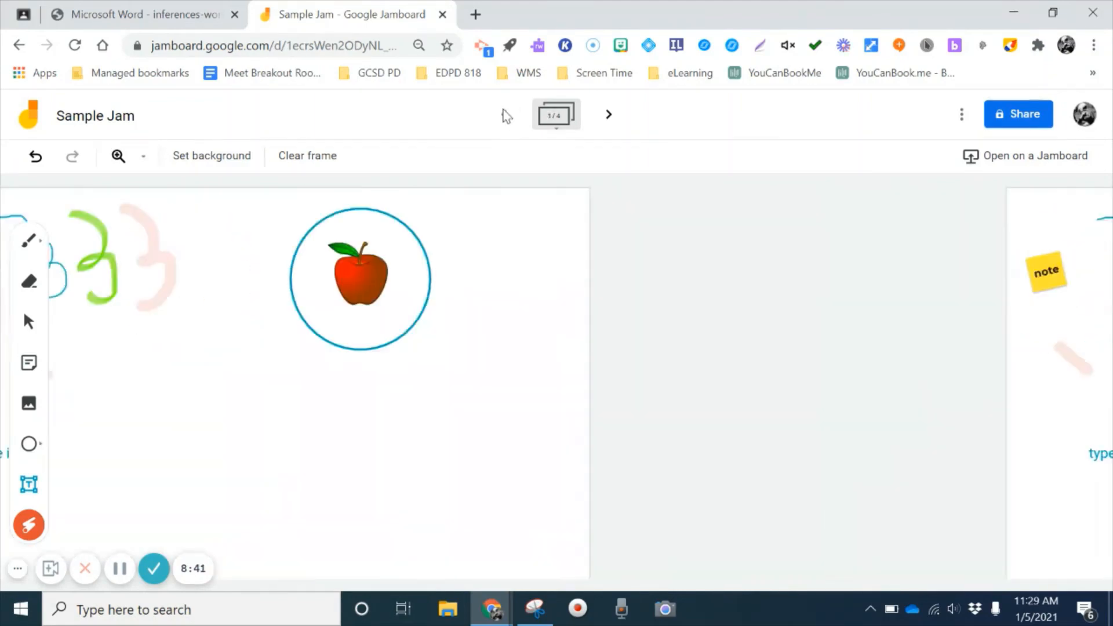
click(558, 132)
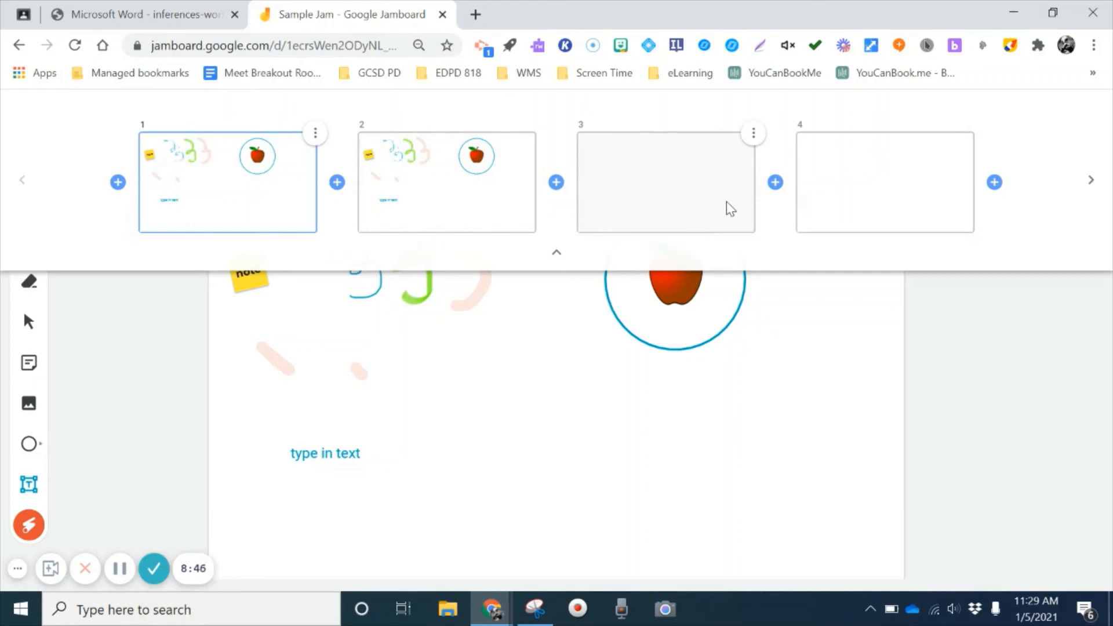
click(435, 183)
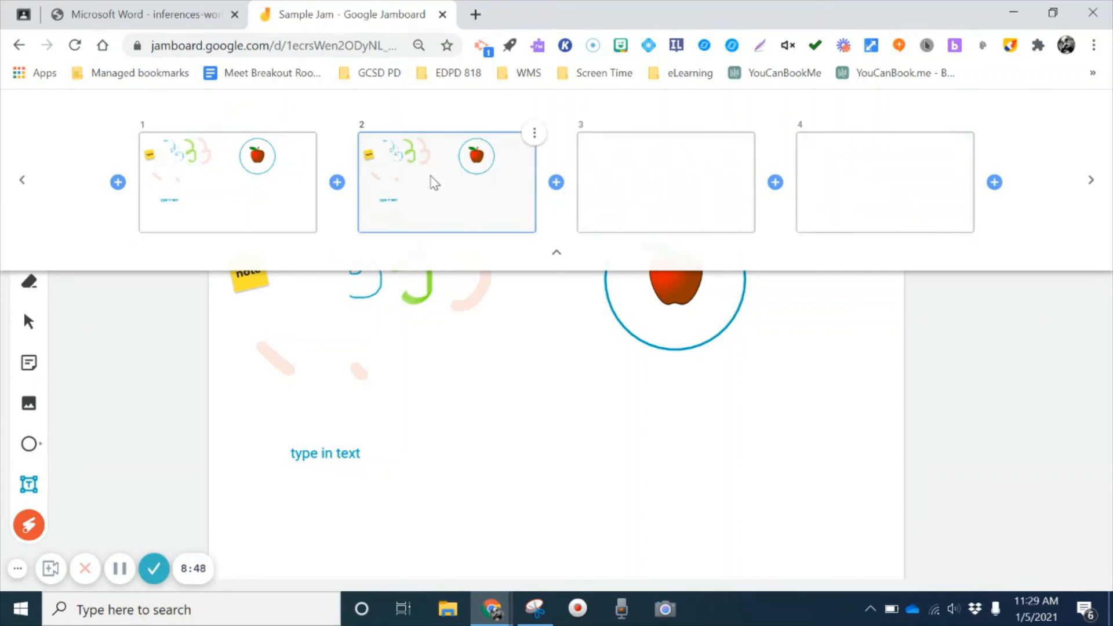
click(560, 259)
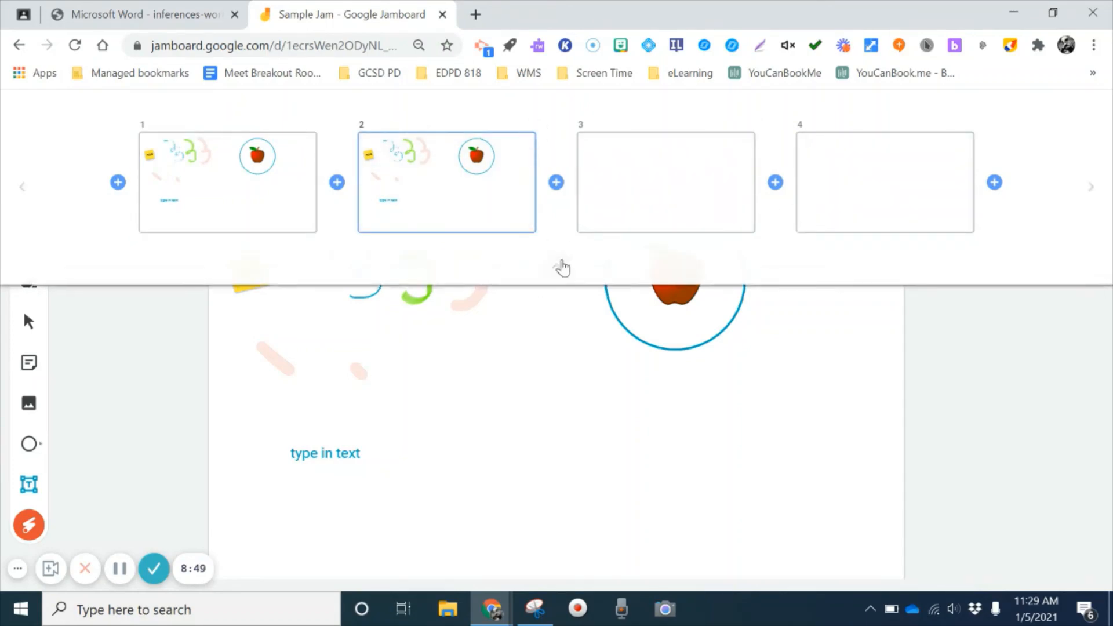